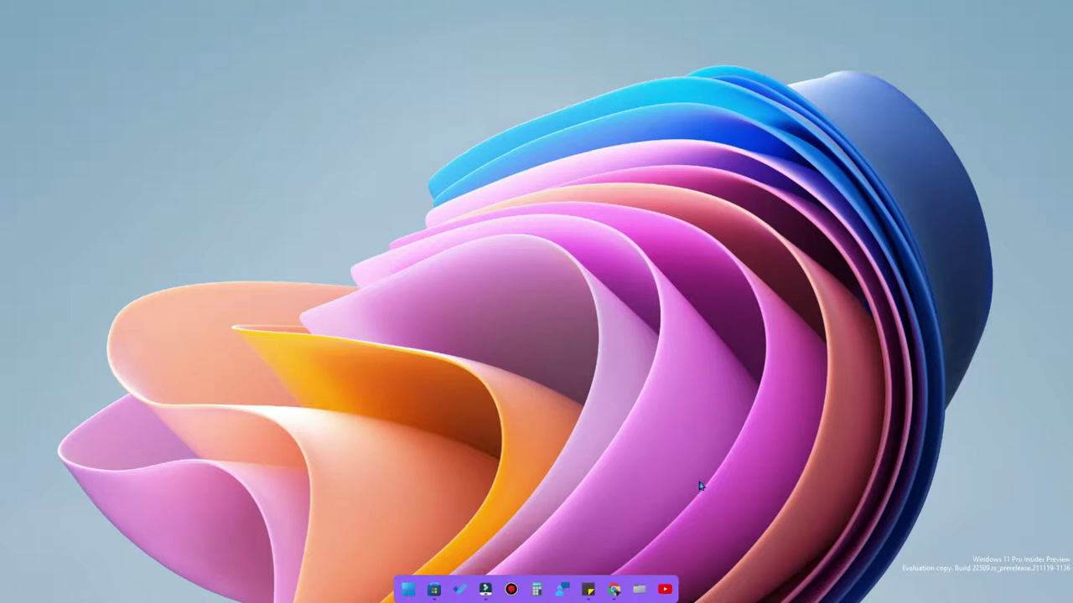
- Open the Files – File Manager for Windows page in Microsoft Store and launch Files
click(434, 589)
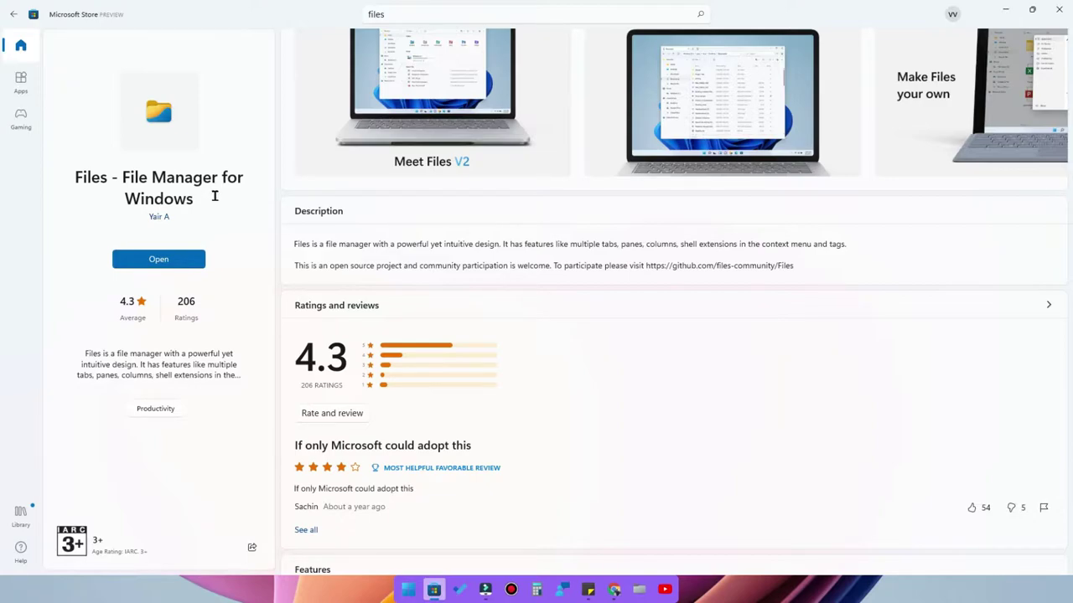
click(149, 261)
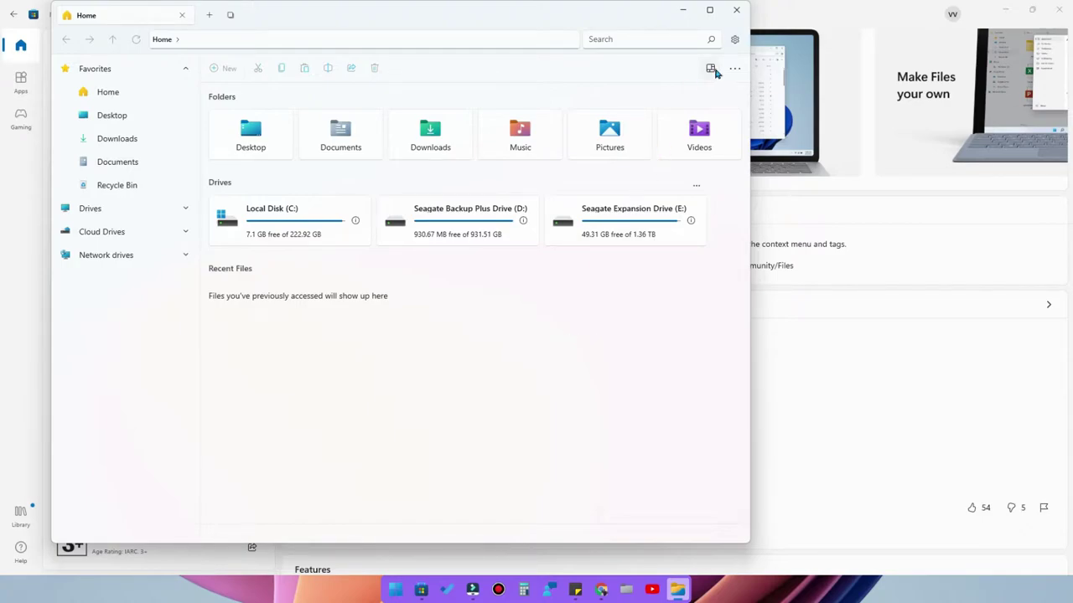
- Turn on 'Set Files as default file explorer' in the Experimental settings, then close settings
click(734, 40)
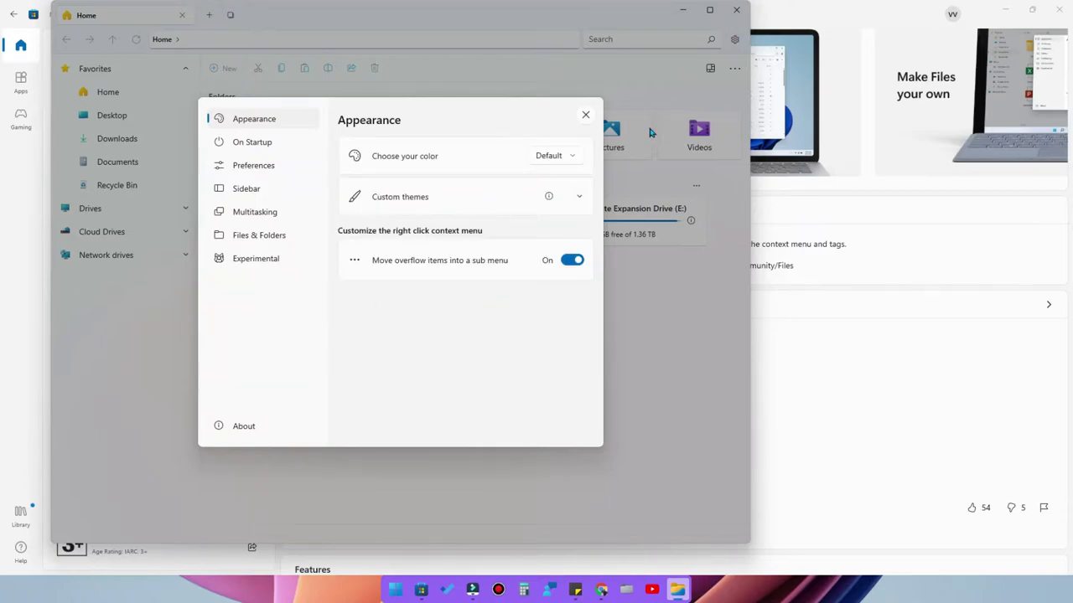
click(277, 263)
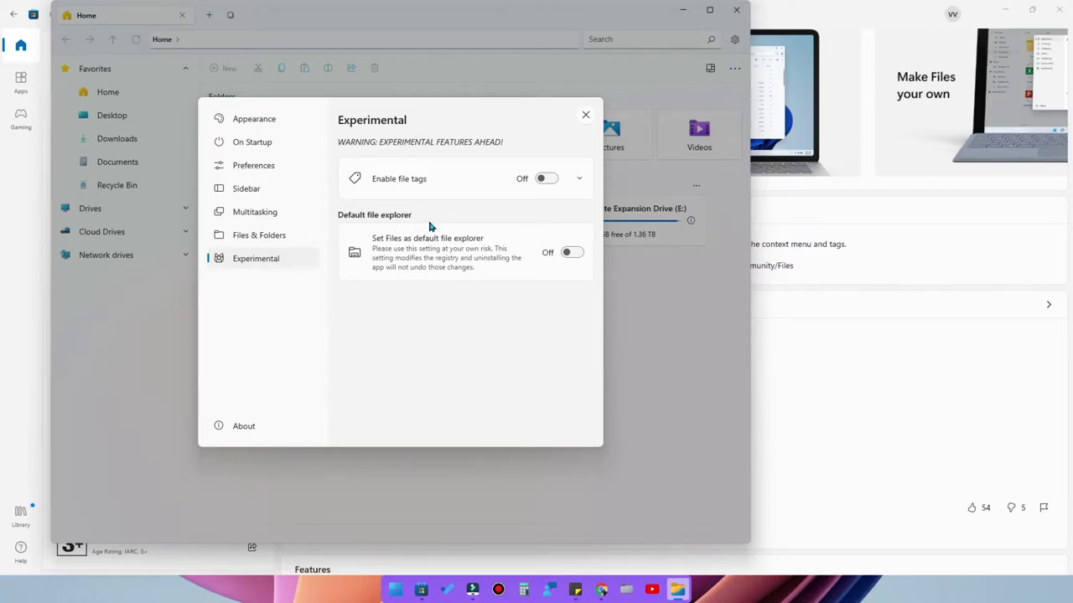
click(574, 253)
click(587, 115)
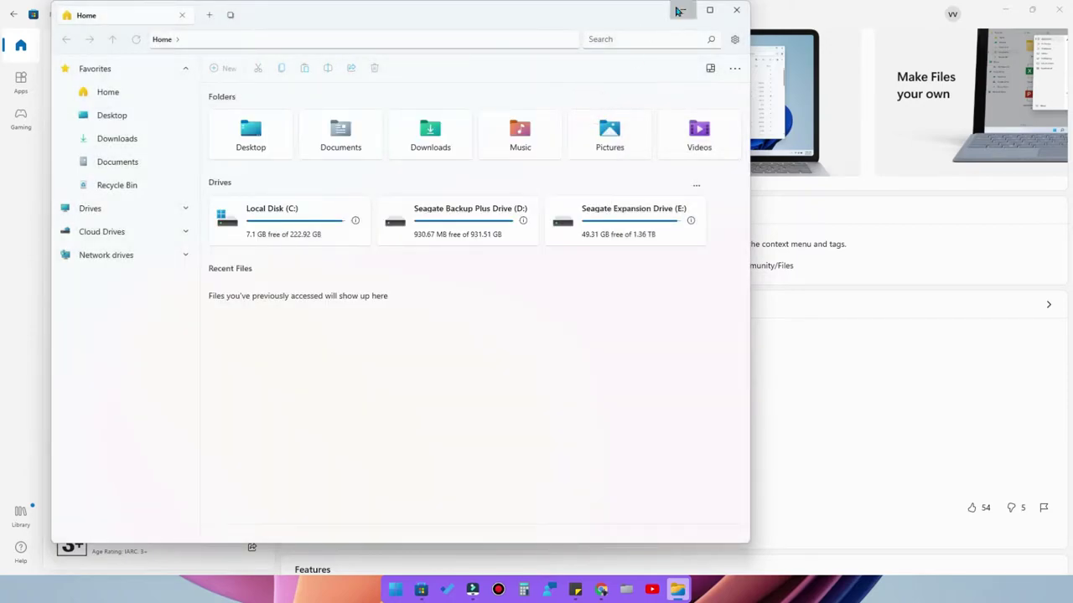
- Open Boat vertex from E:\December 2021 in File Explorer, confirm it opens in Files, then close it
click(684, 9)
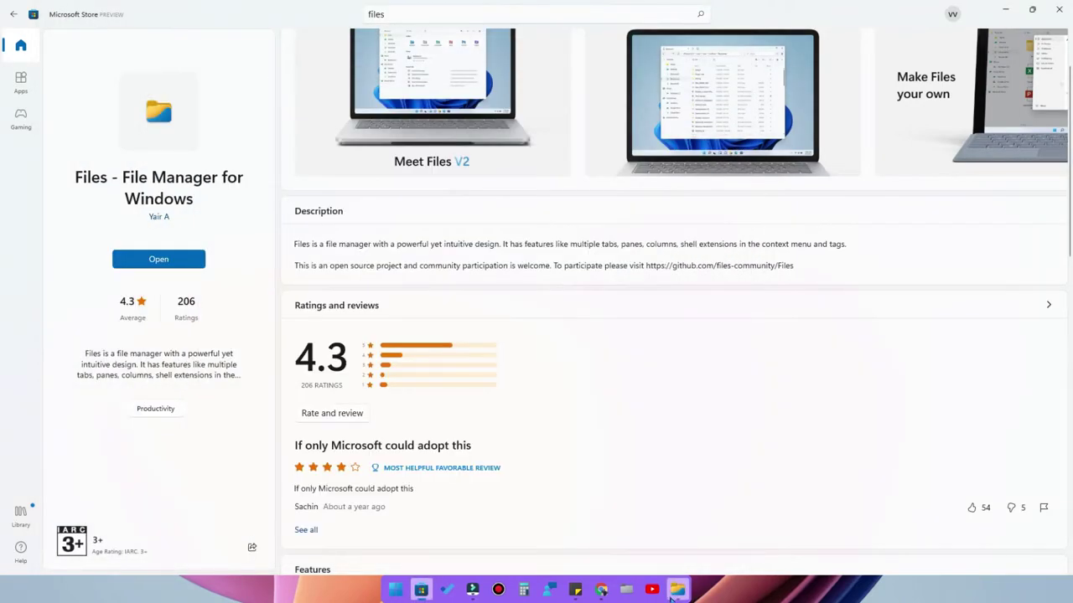
click(626, 590)
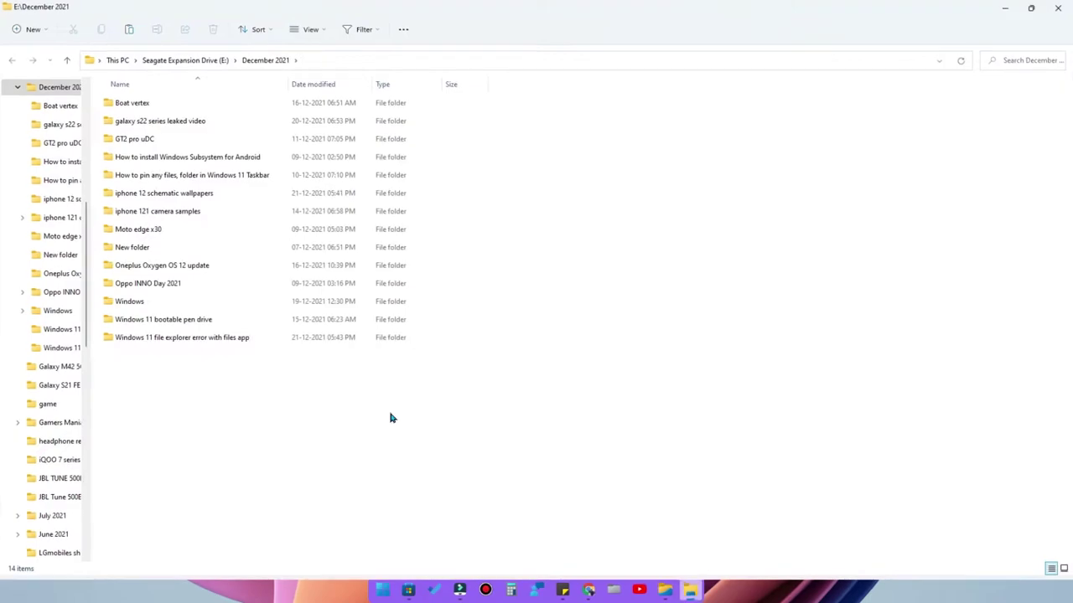
double_click(134, 103)
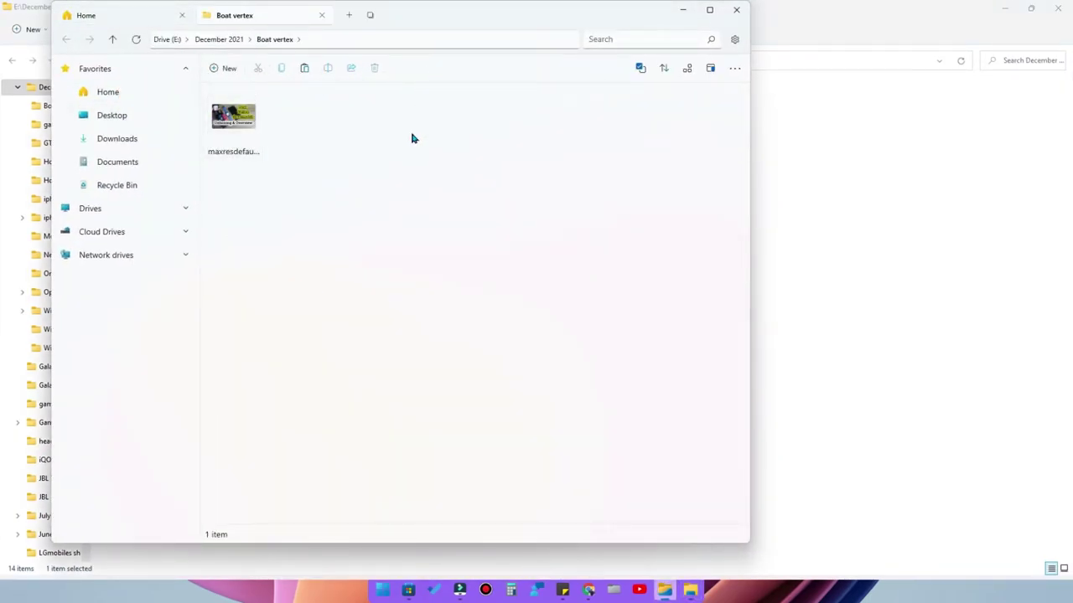
drag(424, 28, 626, 113)
click(928, 104)
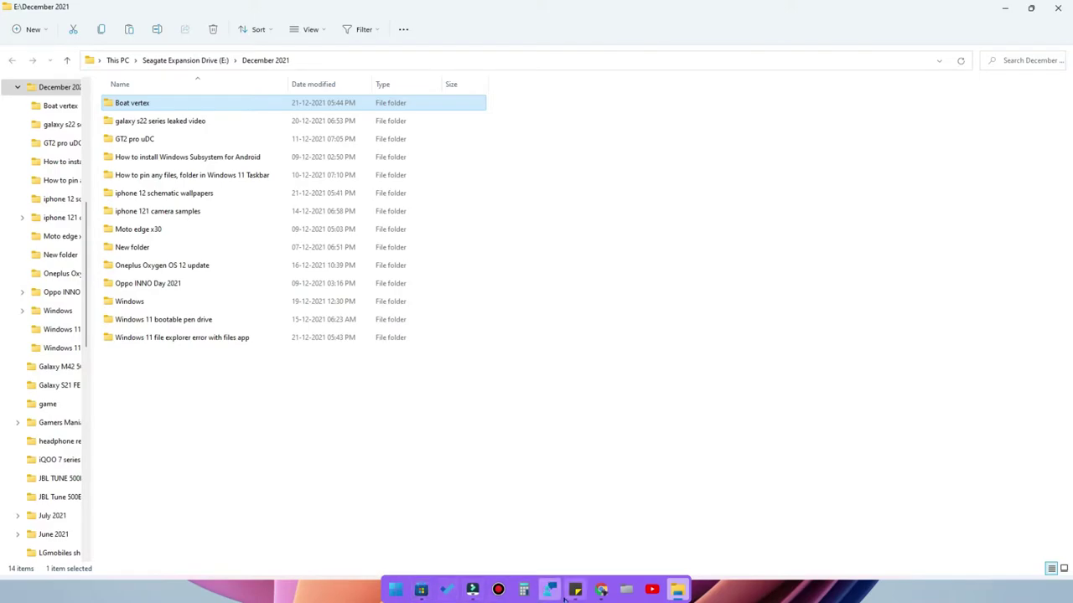
- Open Windows Settings at Apps > Installed apps
right_click(395, 590)
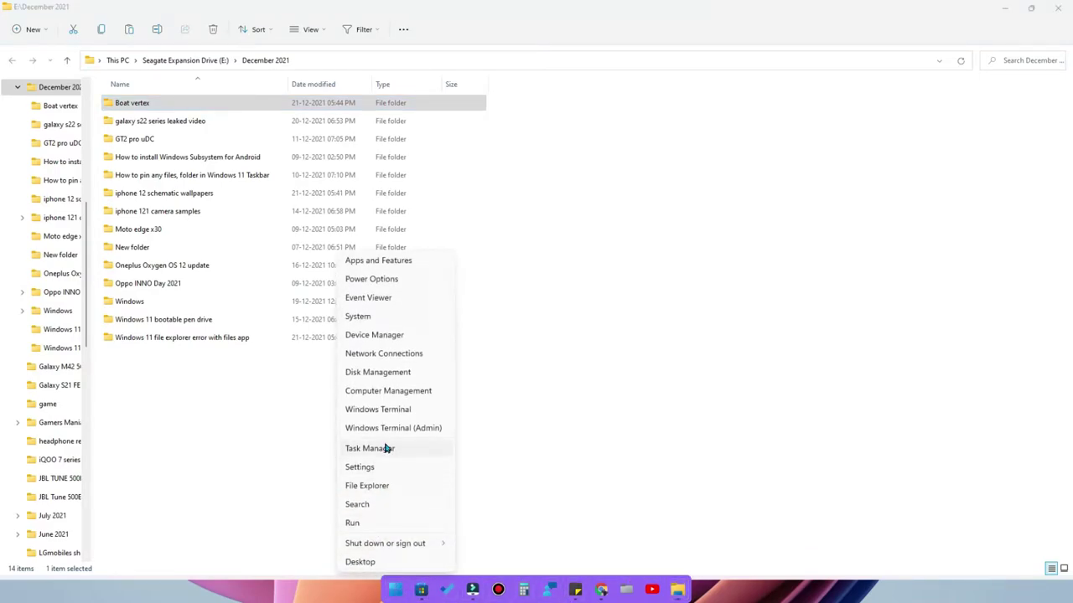
click(385, 448)
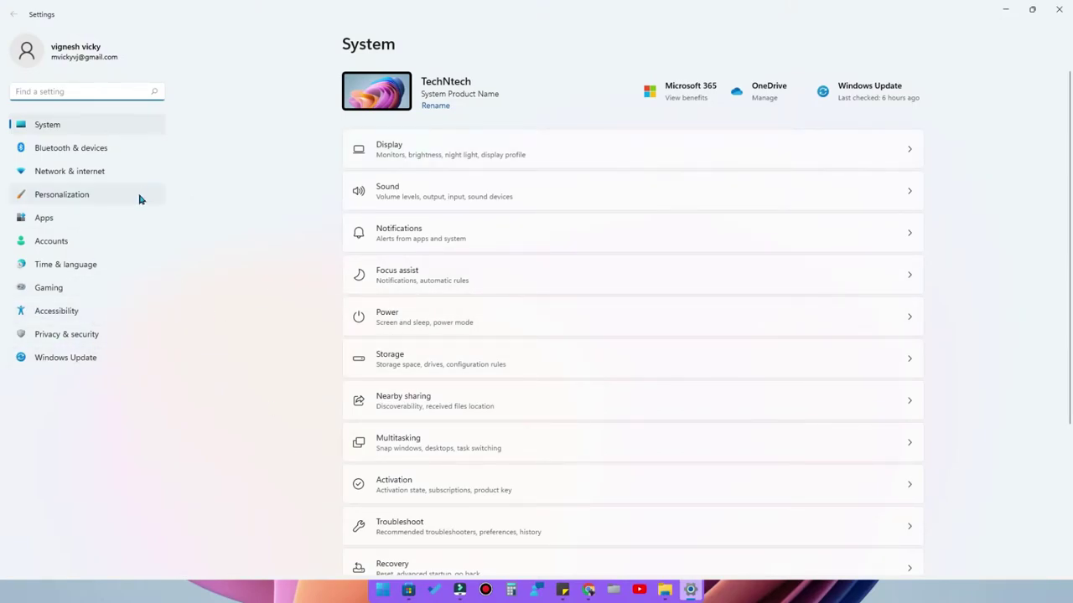
click(89, 223)
click(440, 98)
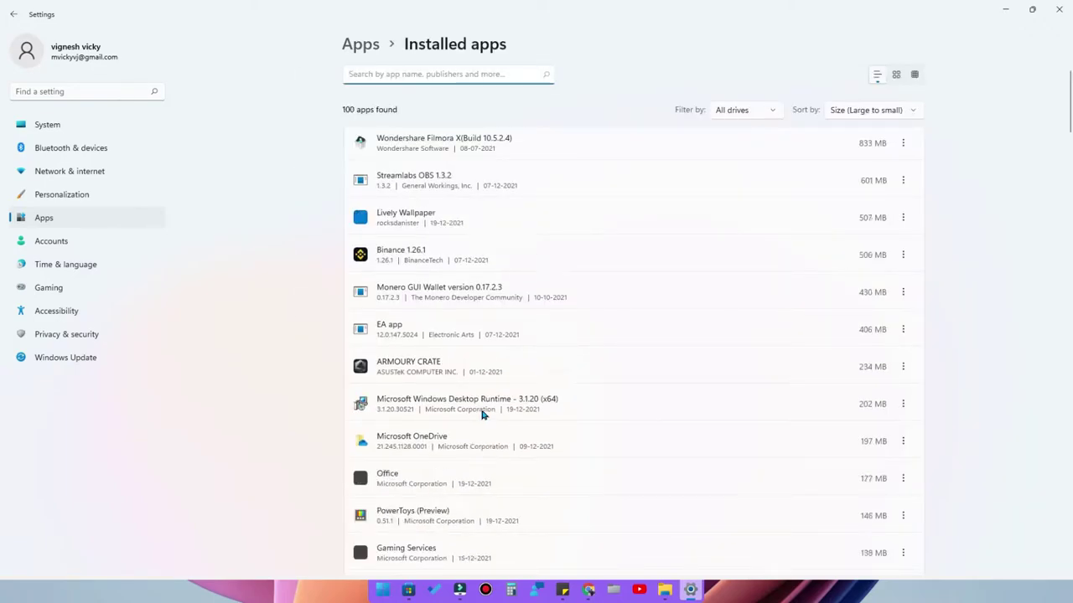
- Uninstall the Files app and switch back to File Explorer
scroll(481, 414, down, 4)
scroll(478, 385, down, 4)
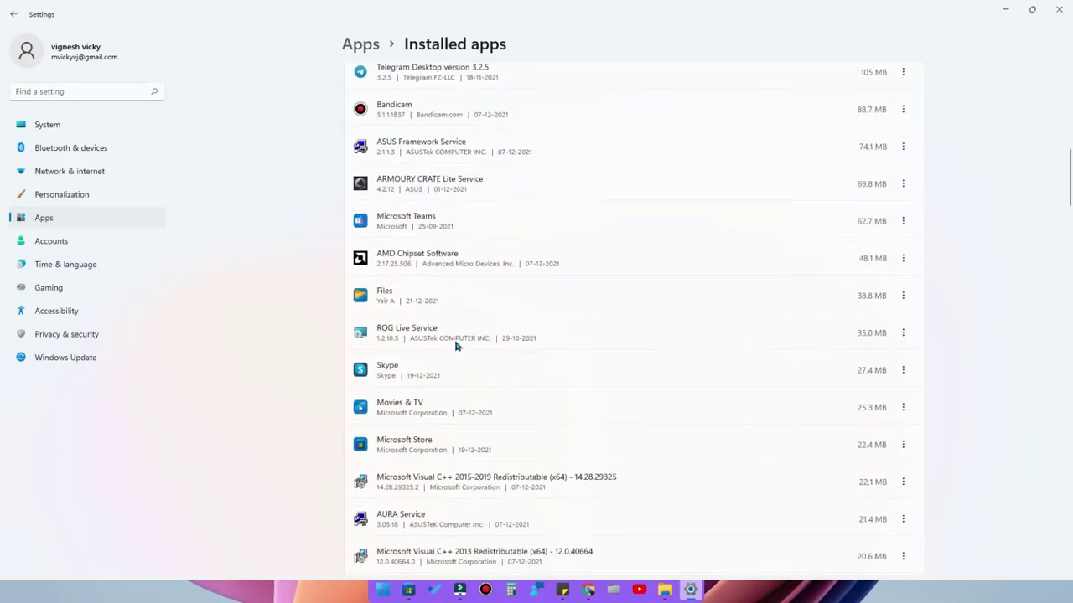
click(904, 296)
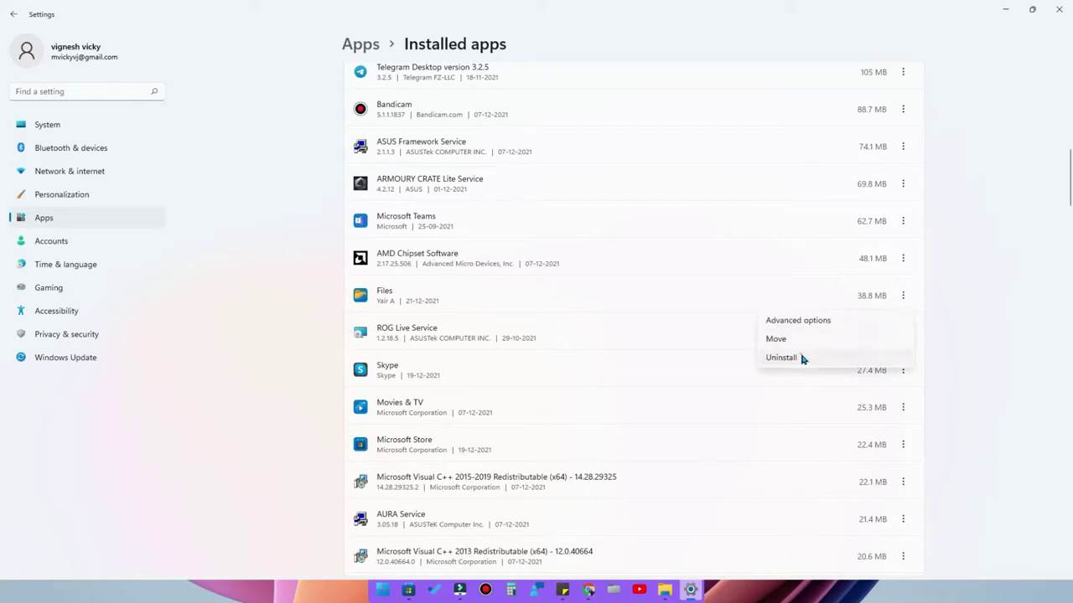
click(802, 357)
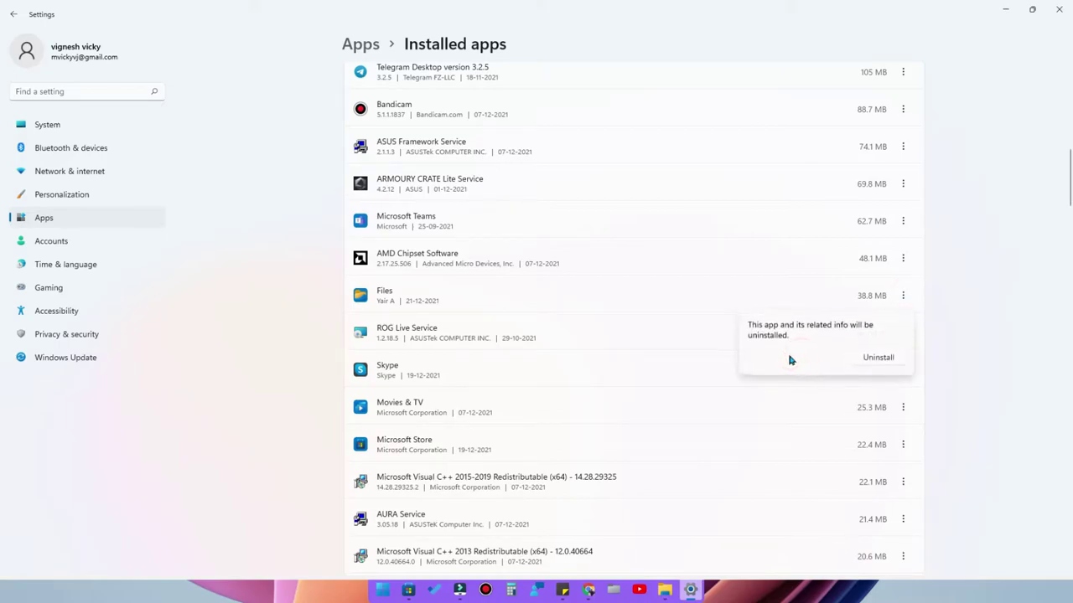
click(878, 358)
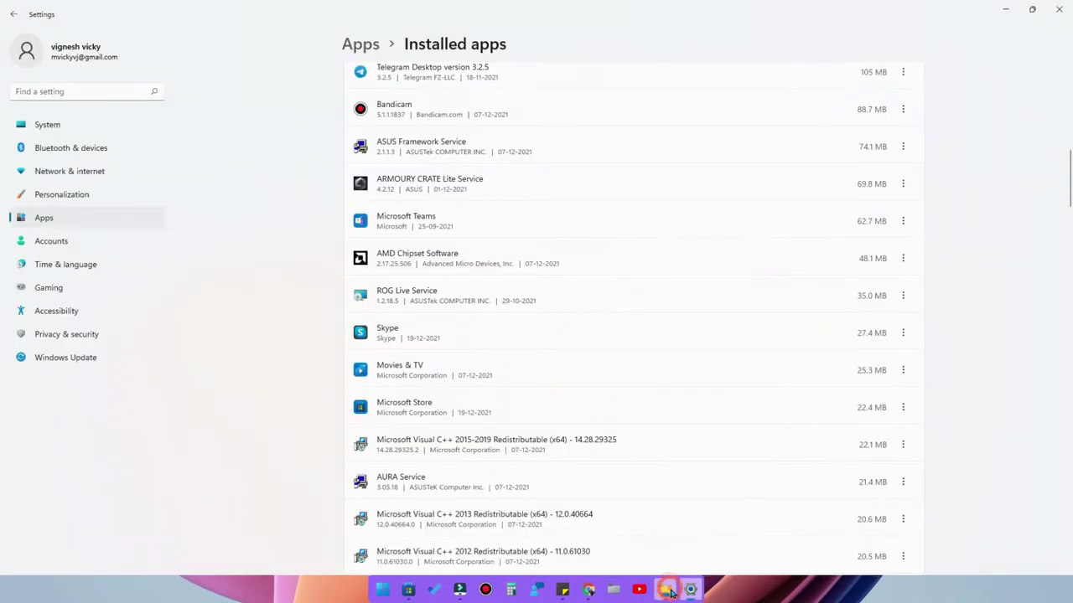
click(664, 590)
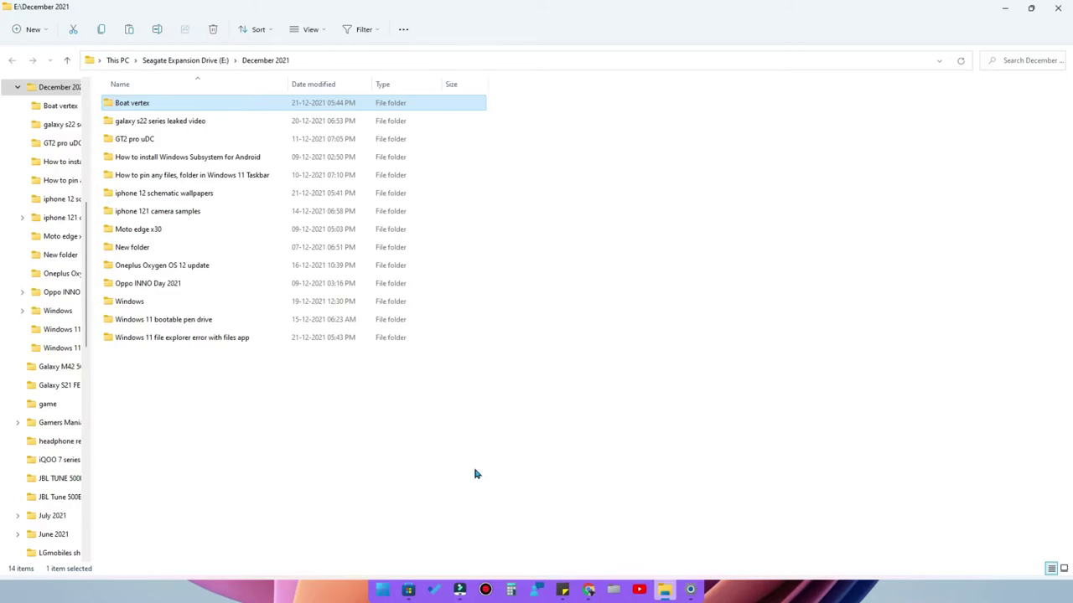
- Close File Explorer, Settings and Microsoft Store, refresh the desktop, and reopen File Explorer on December 2021
click(1058, 8)
click(1058, 8)
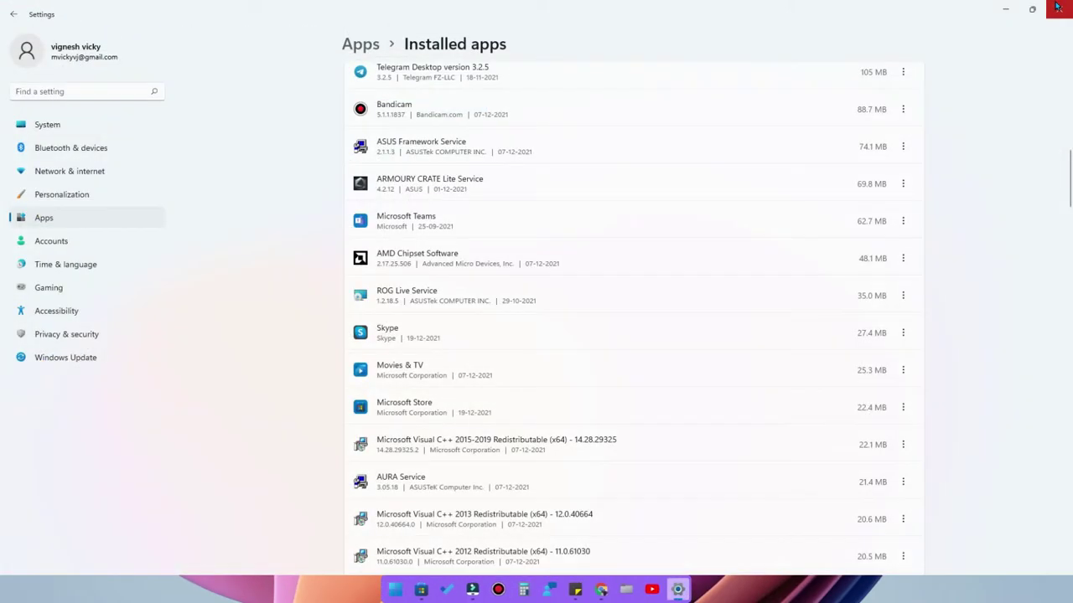
click(1057, 7)
right_click(532, 186)
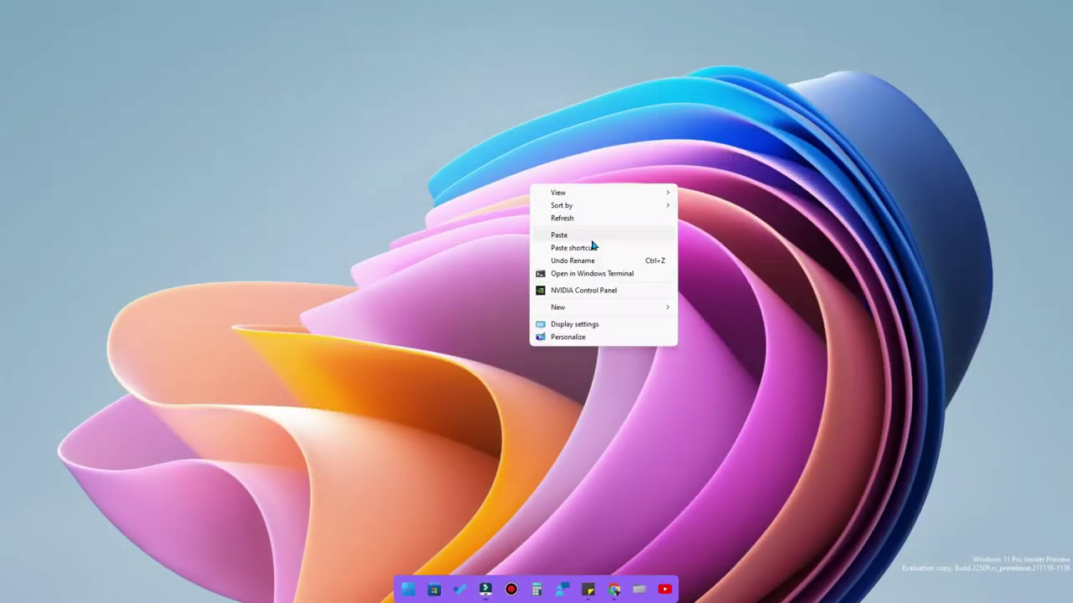
click(580, 234)
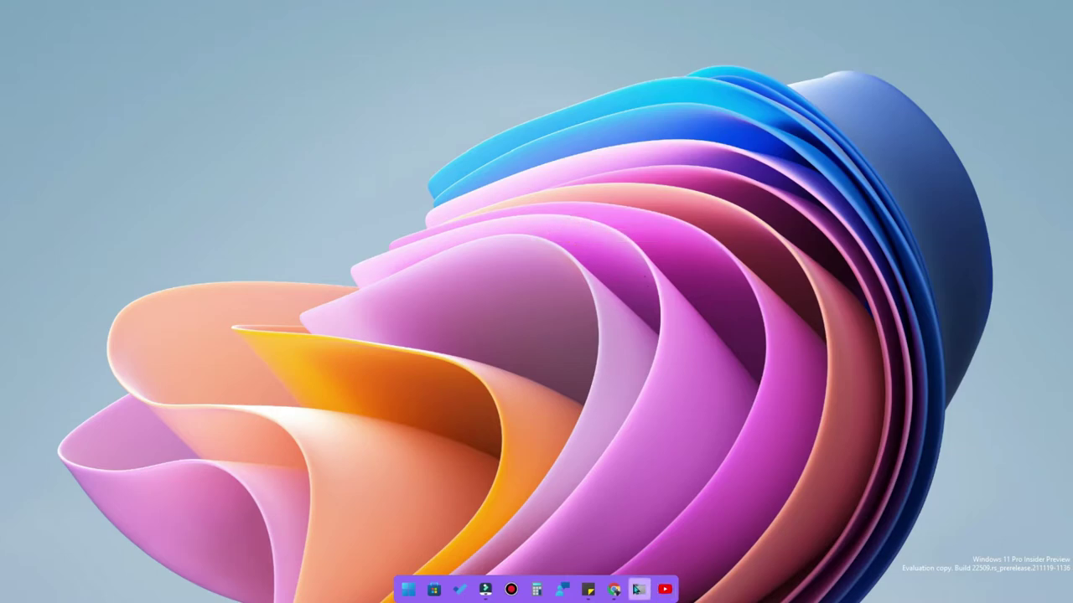
click(638, 589)
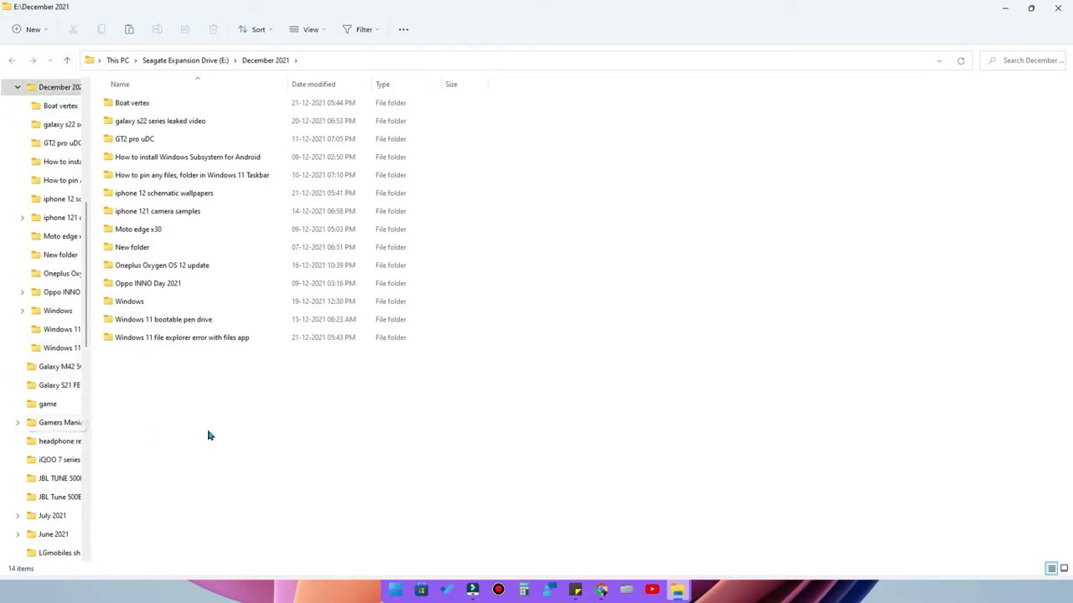
- Try opening the Boat vertex, December 2021 and Sony WI-C200 folders, dismissing each error
double_click(144, 103)
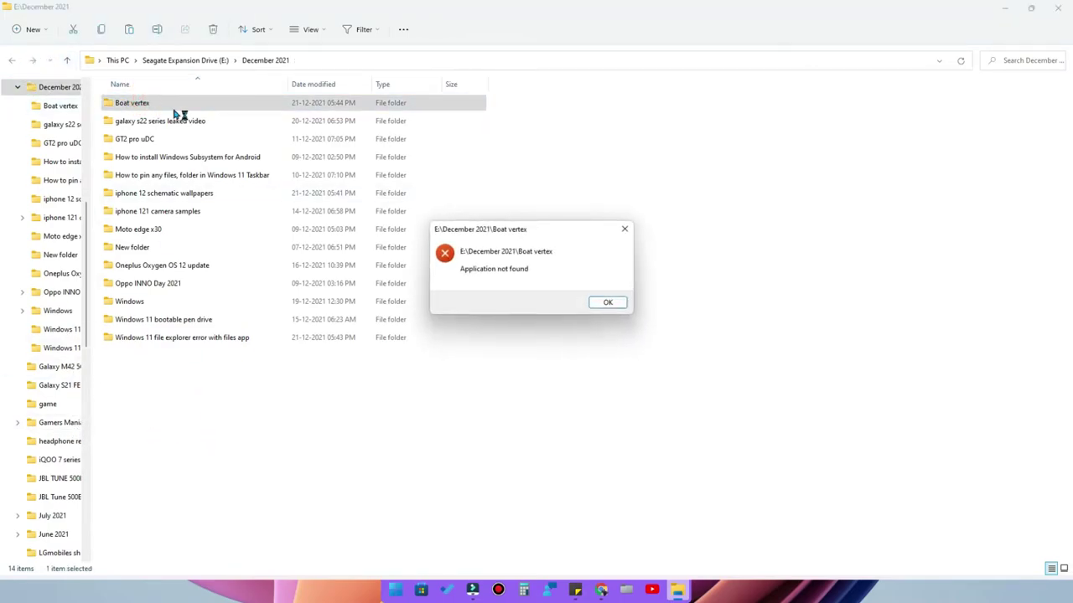
drag(538, 236, 658, 272)
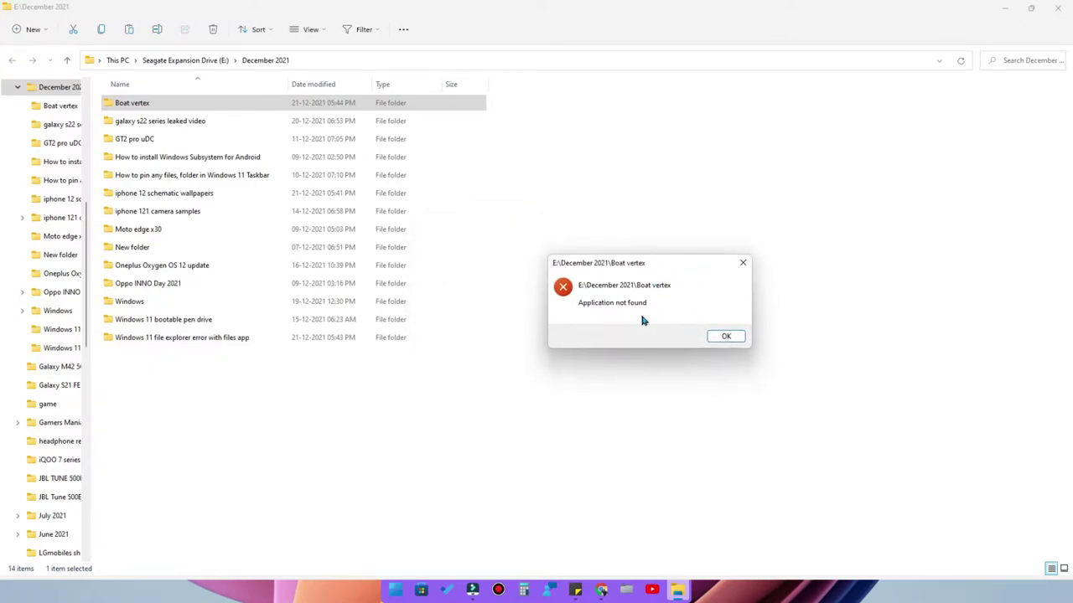
click(722, 336)
key(alt+Up)
double_click(178, 272)
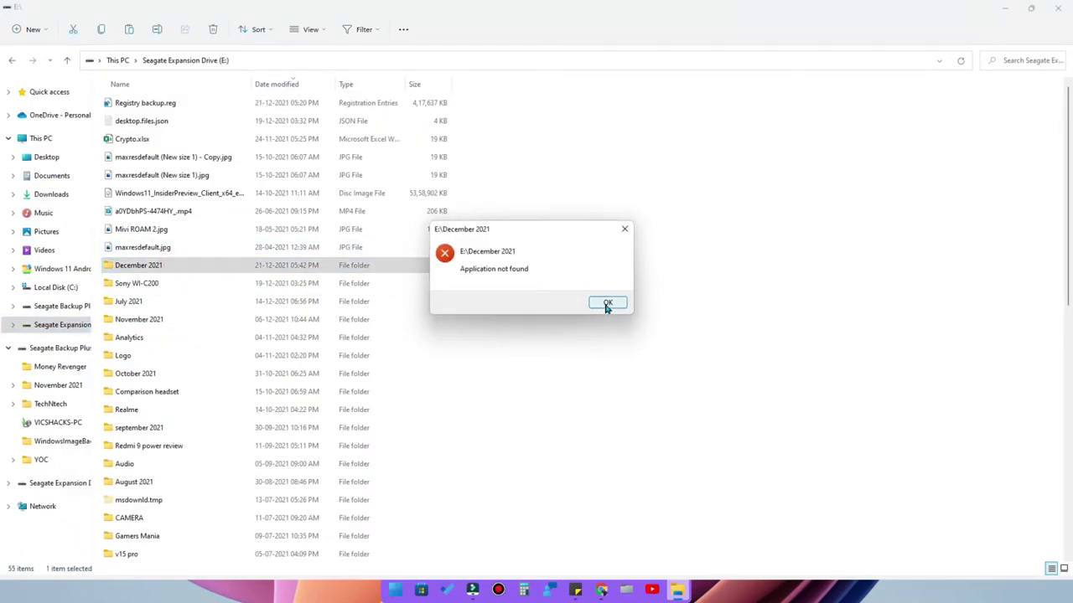
click(607, 304)
double_click(195, 287)
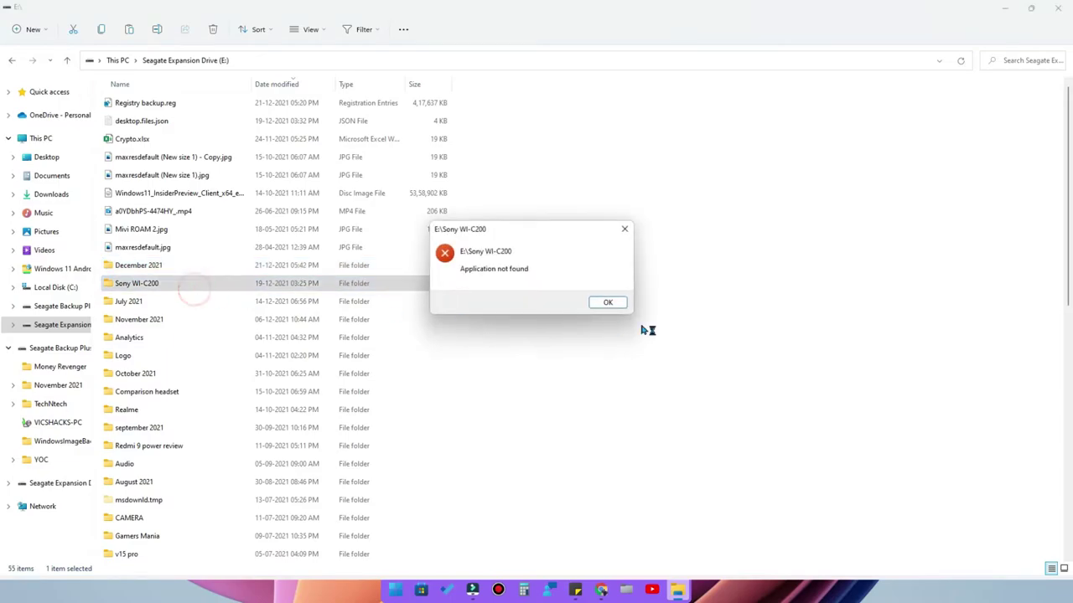
click(612, 303)
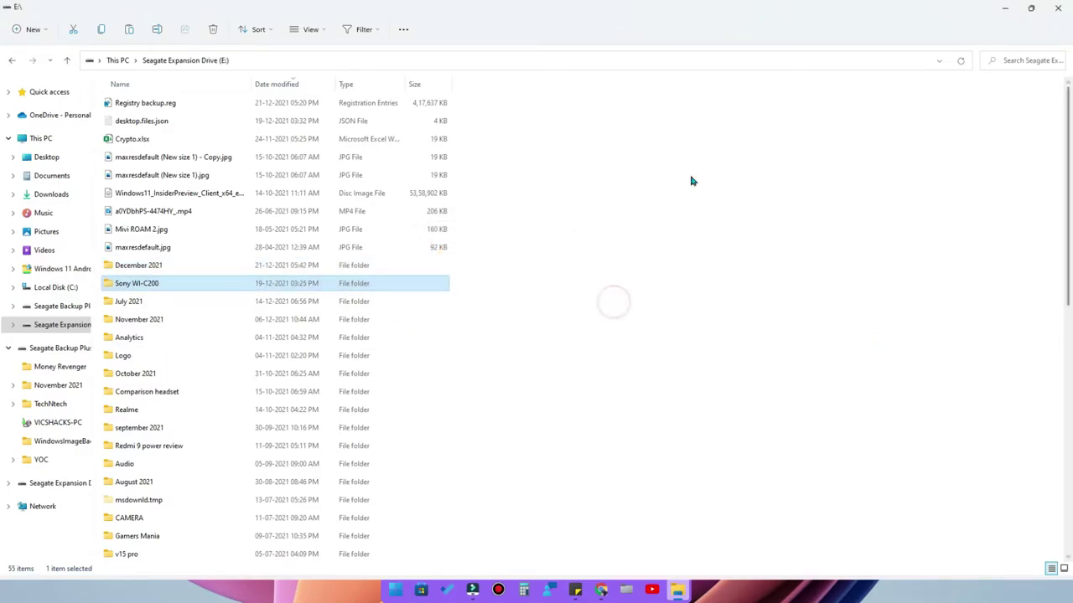
- Open December 2021 through its right-click Open, then test New folder and dismiss the 'Application not found' error
right_click(184, 287)
click(234, 265)
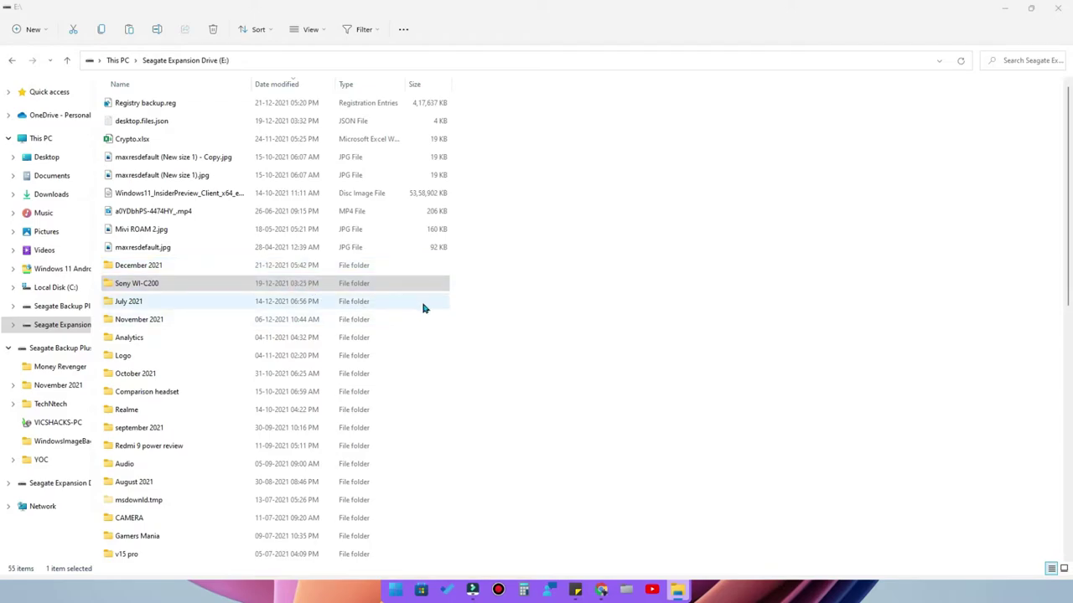
right_click(139, 265)
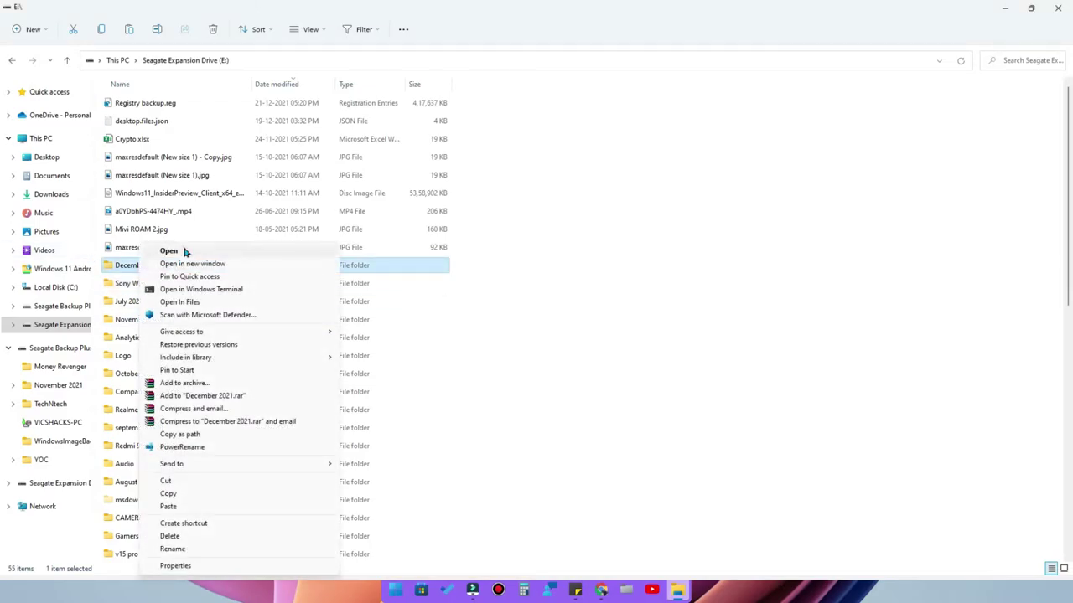
click(185, 251)
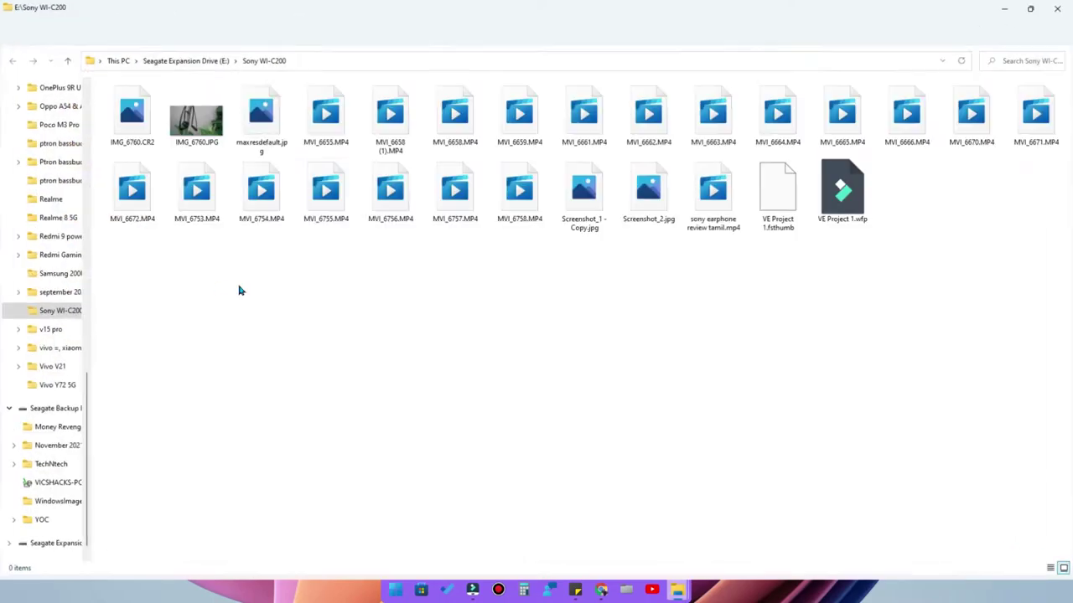
click(1005, 10)
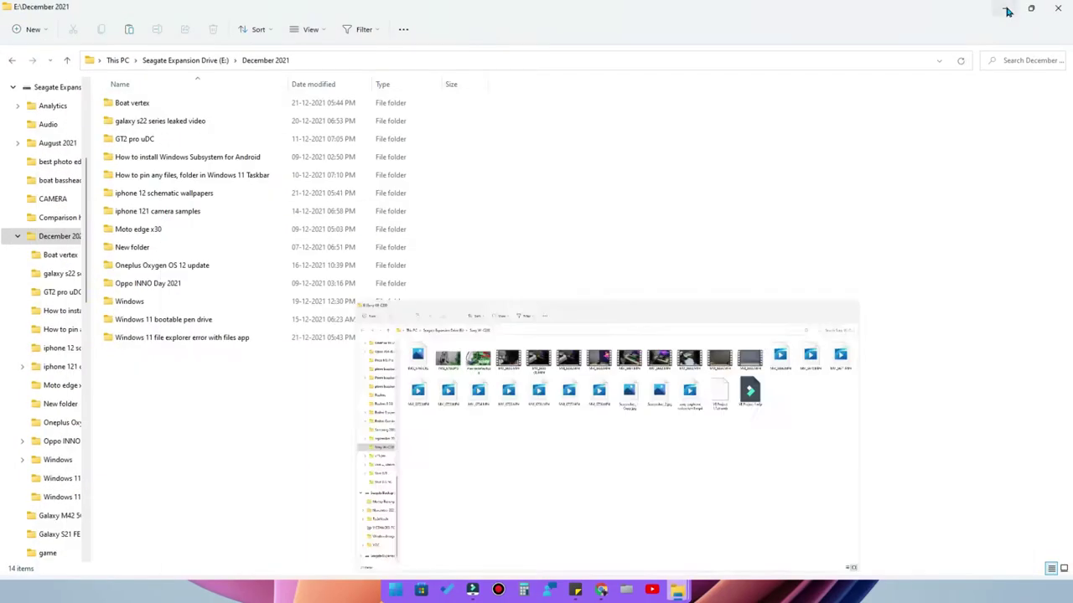
double_click(162, 251)
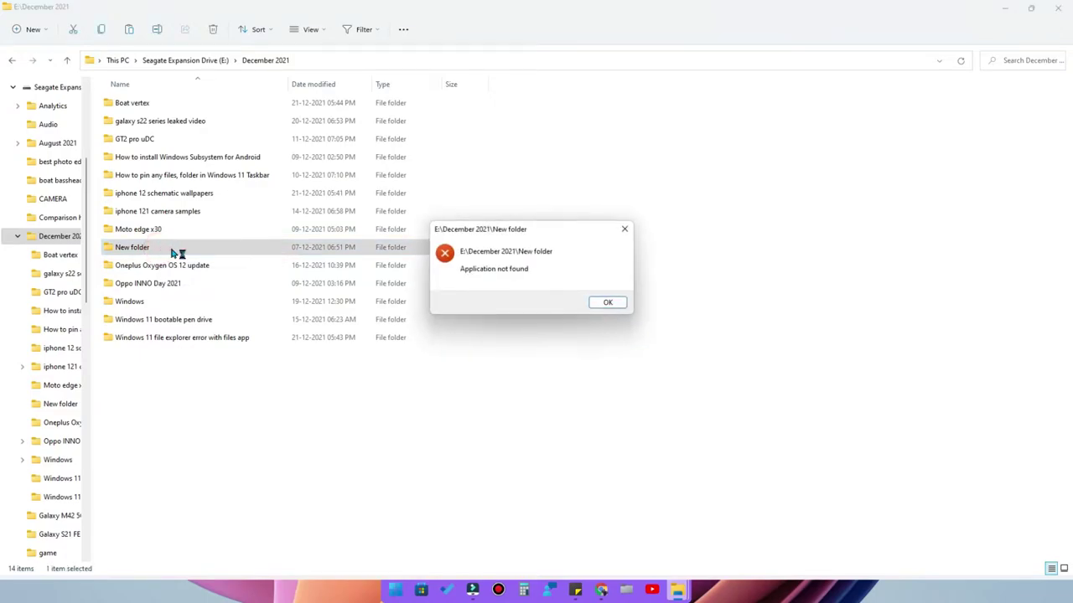
click(601, 305)
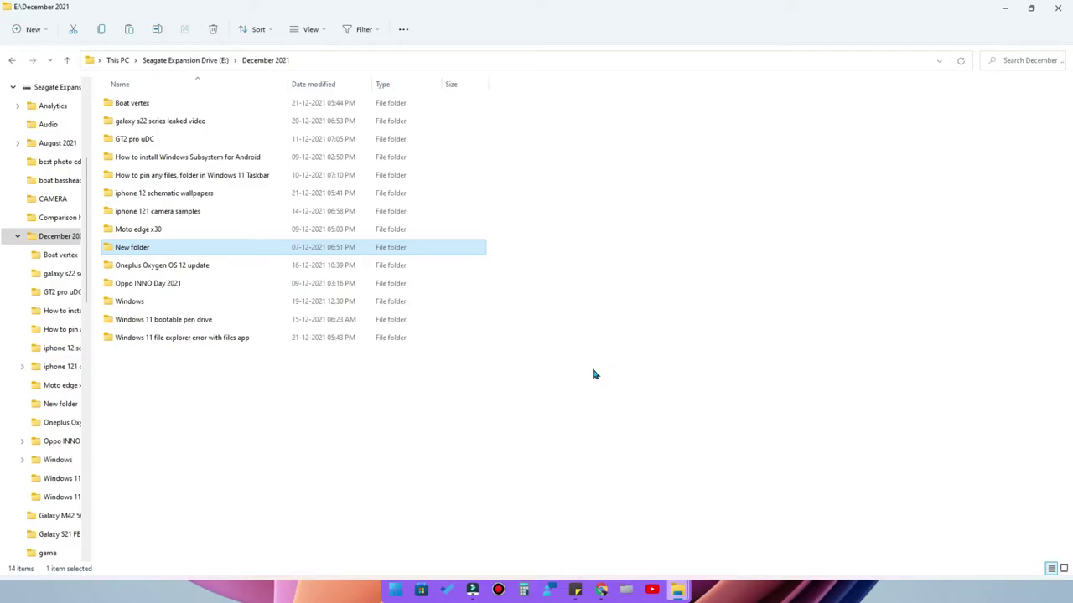
- Search the Store for 'files', reinstall Files – File Manager for Windows, and launch it
click(422, 591)
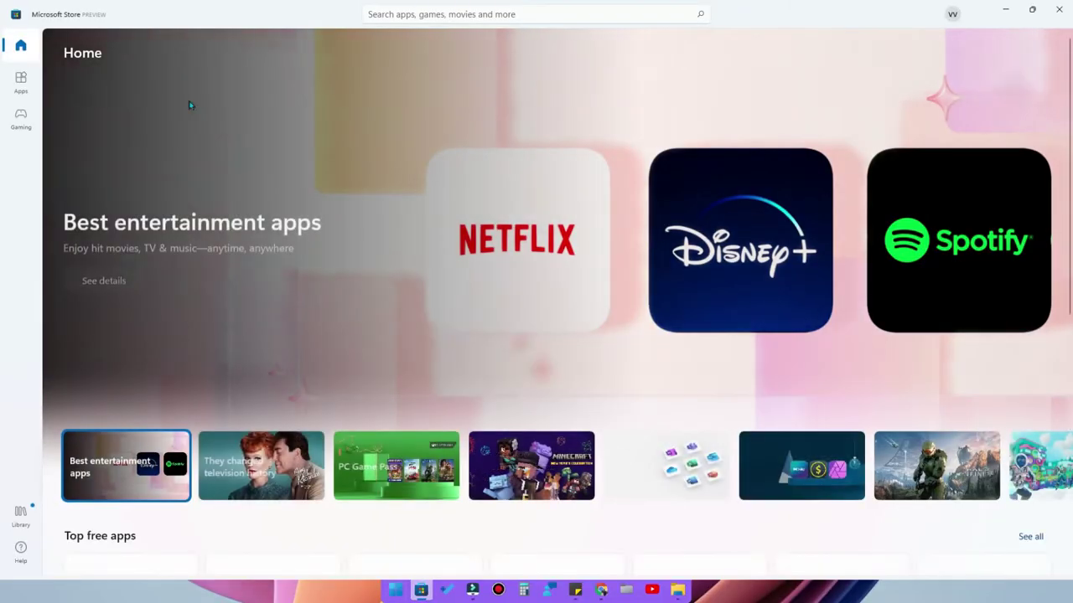
click(473, 14)
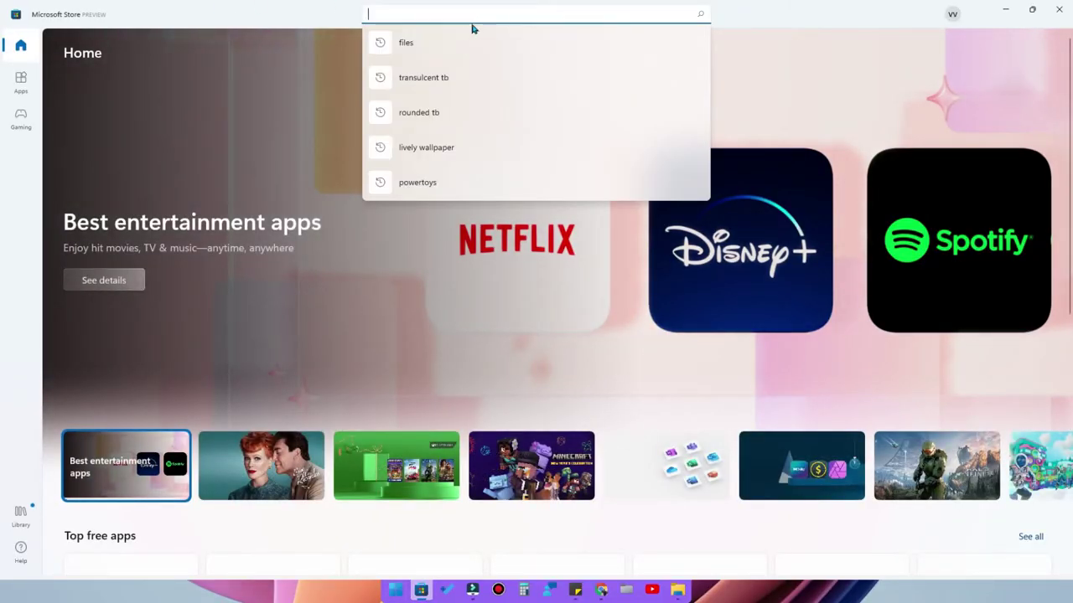
click(450, 42)
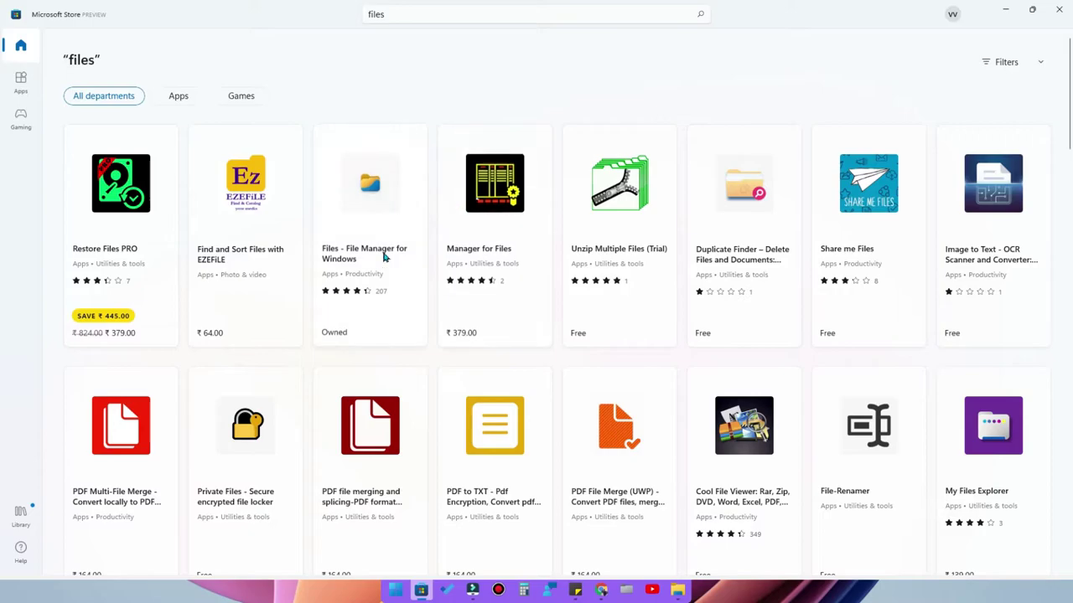
click(383, 258)
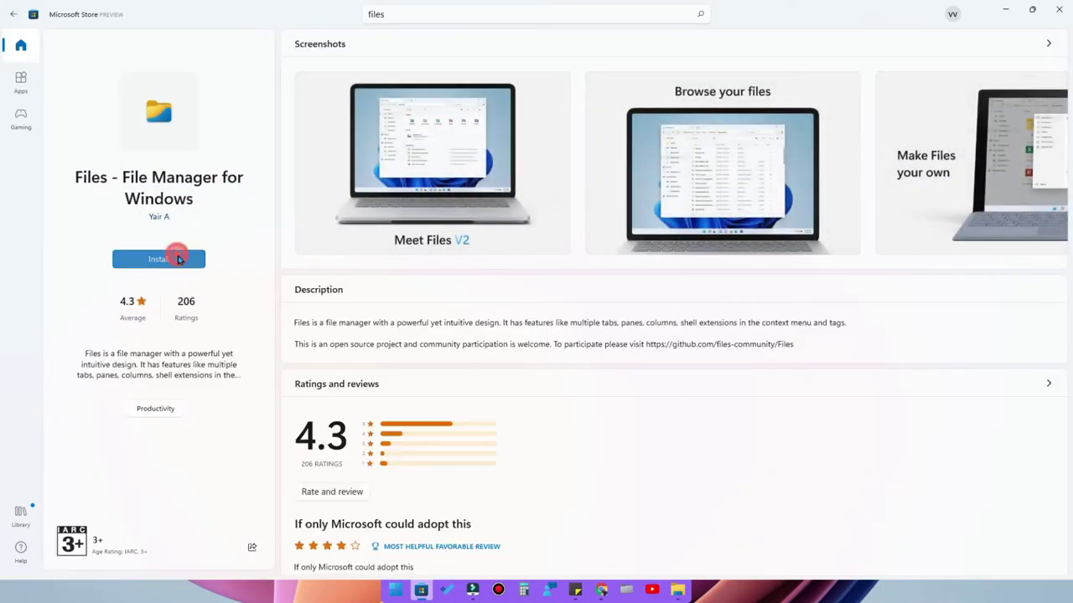
click(179, 260)
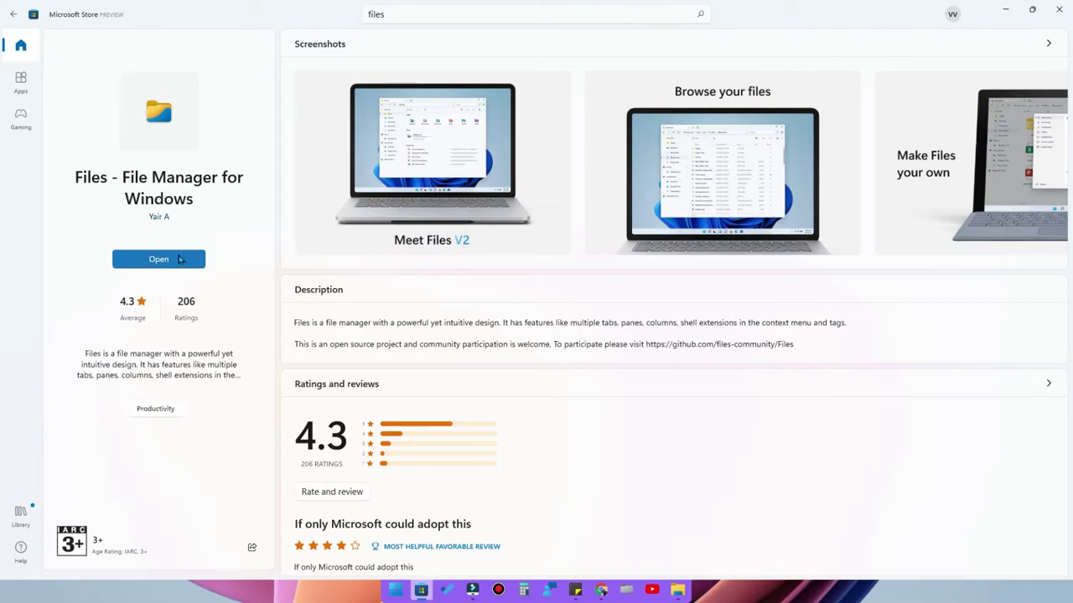
click(178, 260)
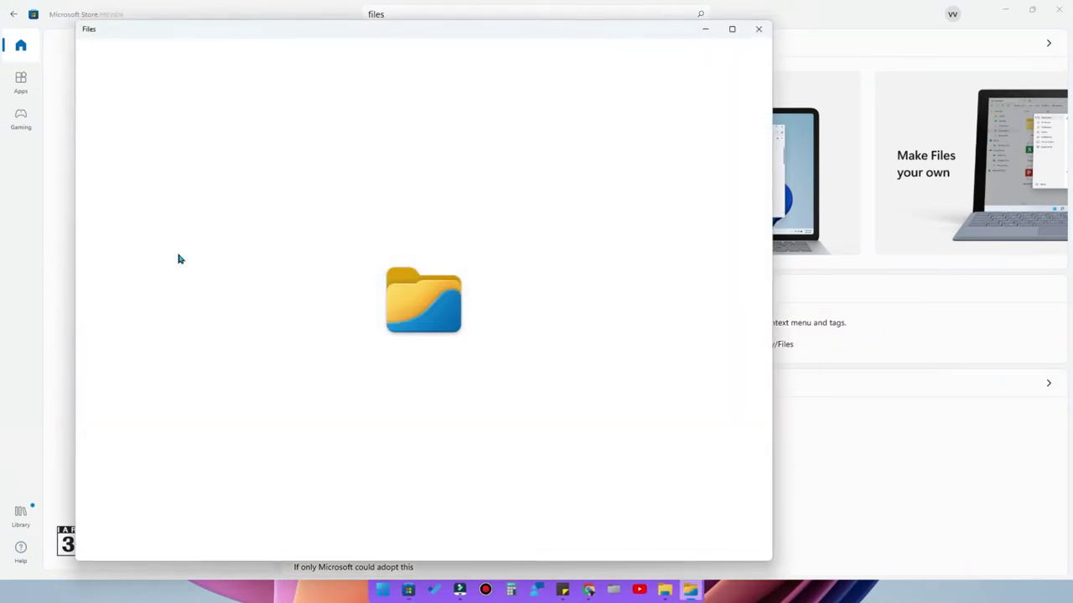
- Toggle 'Set Files as default file explorer' off and back on in Experimental settings, then close settings
click(758, 58)
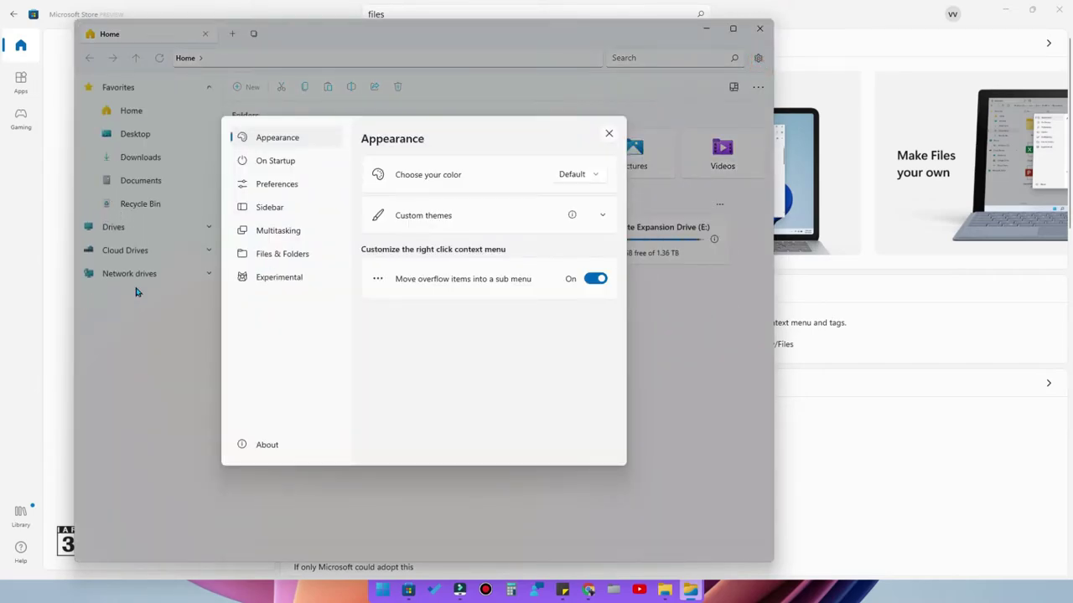
click(295, 277)
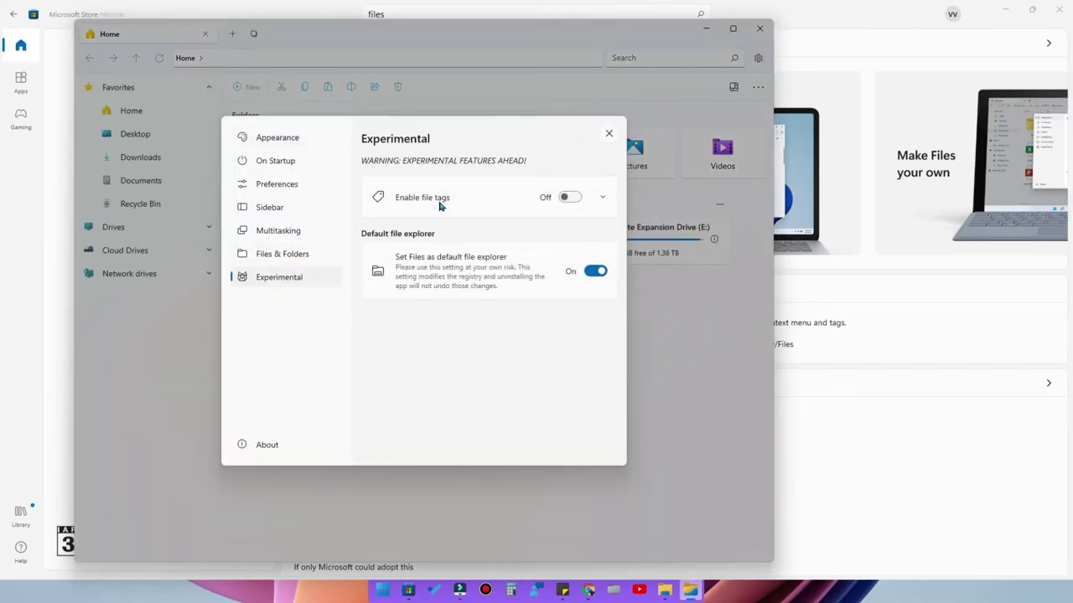
click(593, 271)
click(594, 270)
click(608, 133)
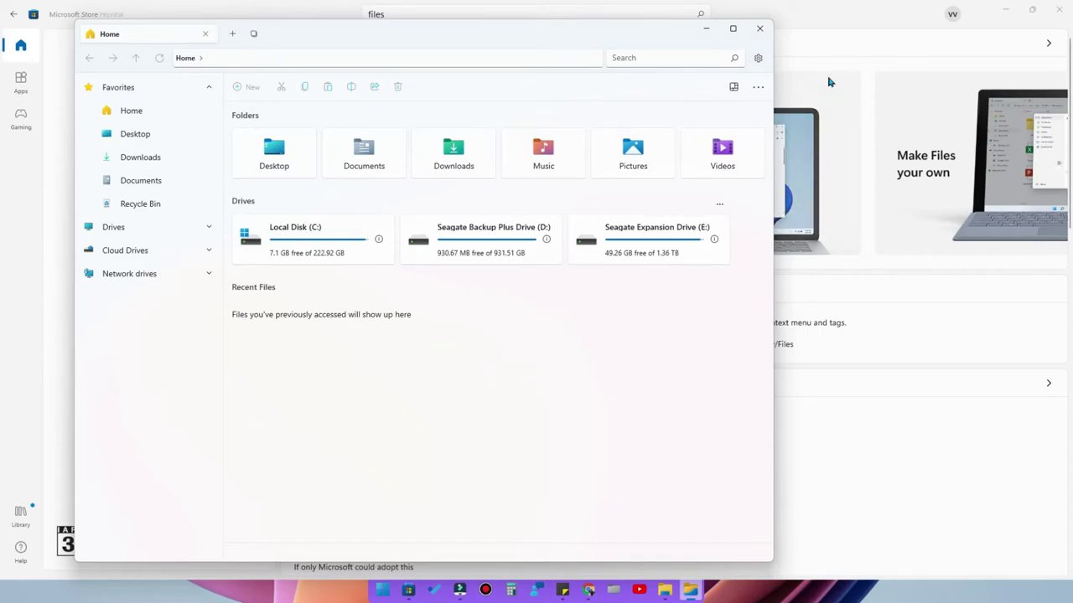
- Revisit the Experimental settings, leave Files set as default file explorer, and close settings
click(758, 57)
click(279, 276)
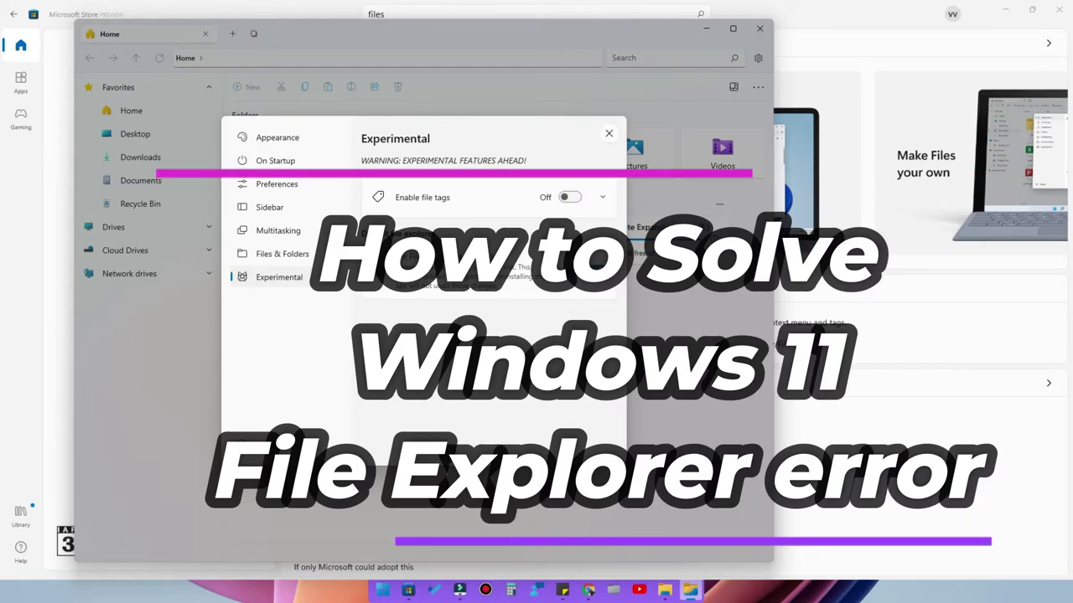
click(595, 273)
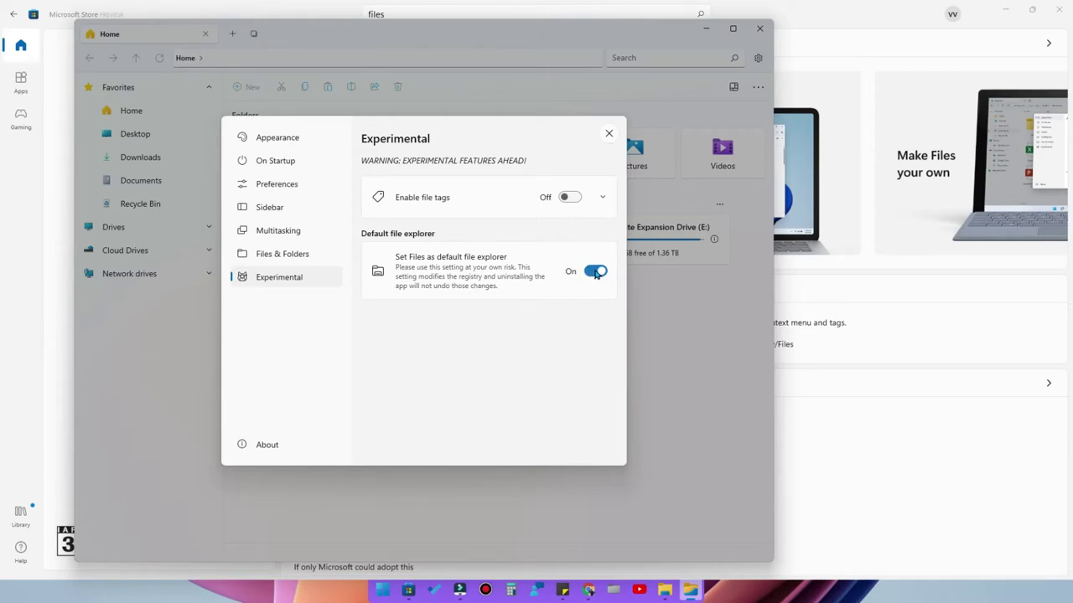
click(609, 134)
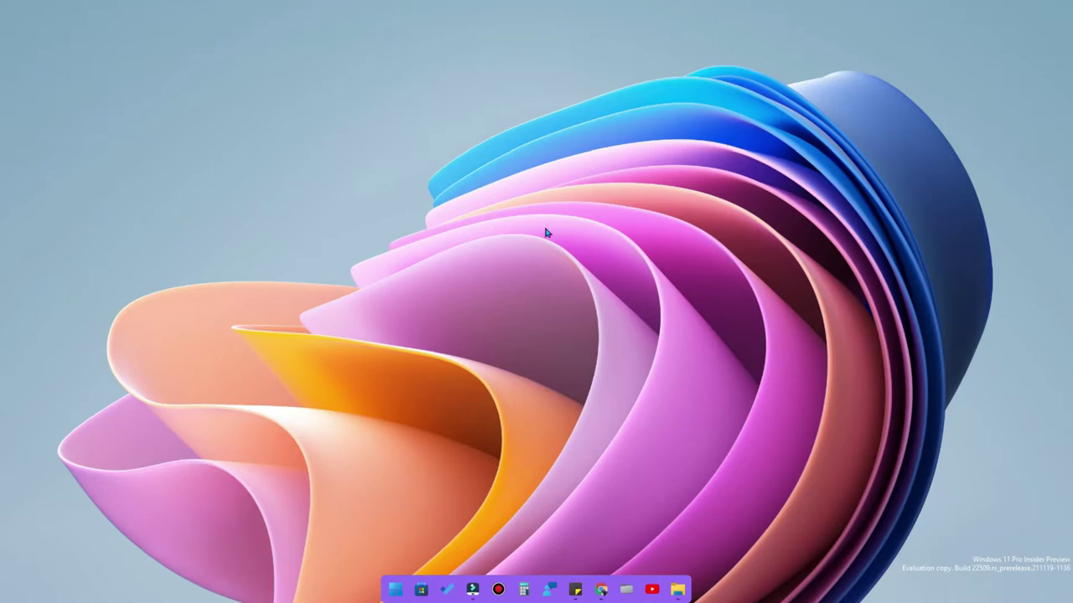
- Refresh the desktop and run Registry Editor as administrator from a Start search for 'reg'
right_click(545, 233)
click(567, 260)
click(404, 593)
text(r)
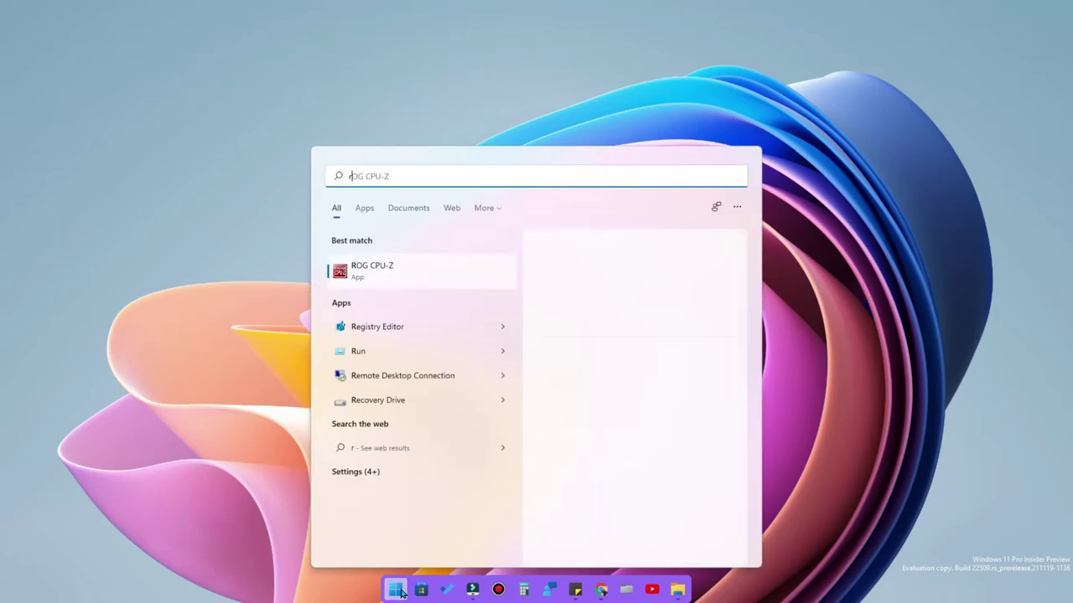
text(eg)
right_click(388, 277)
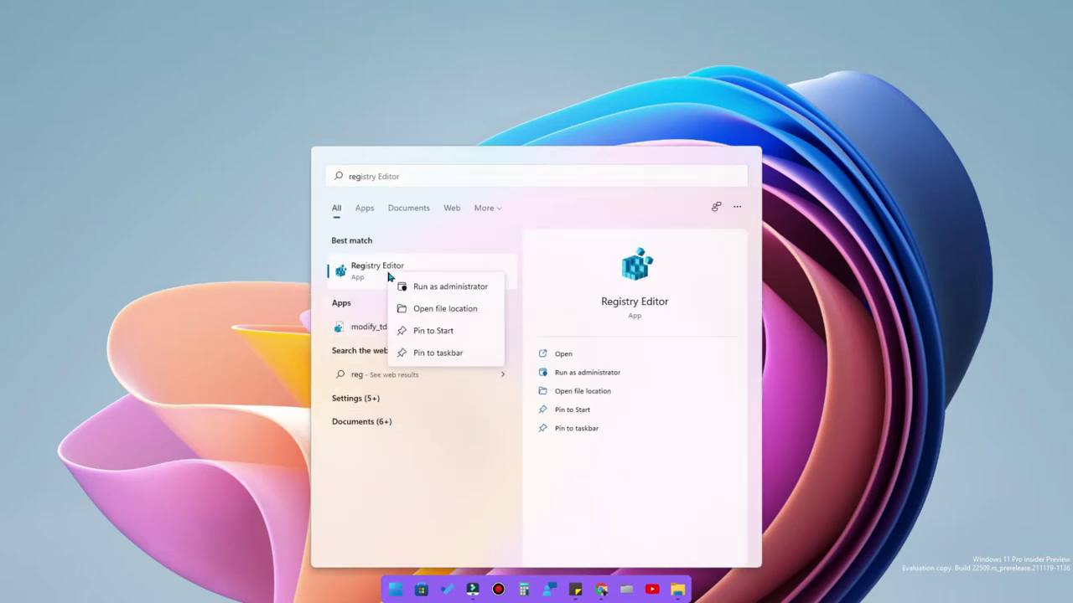
click(448, 286)
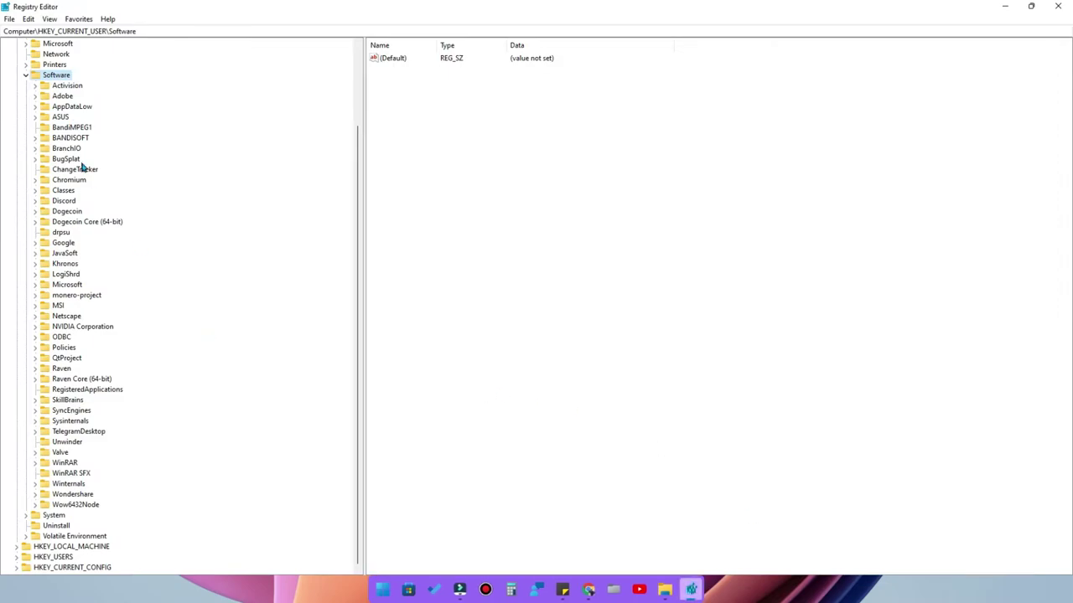
- Collapse the registry tree, expand HKEY_CURRENT_USER, and bring up the note with registry paths
scroll(84, 167, up, 3)
click(25, 169)
click(17, 65)
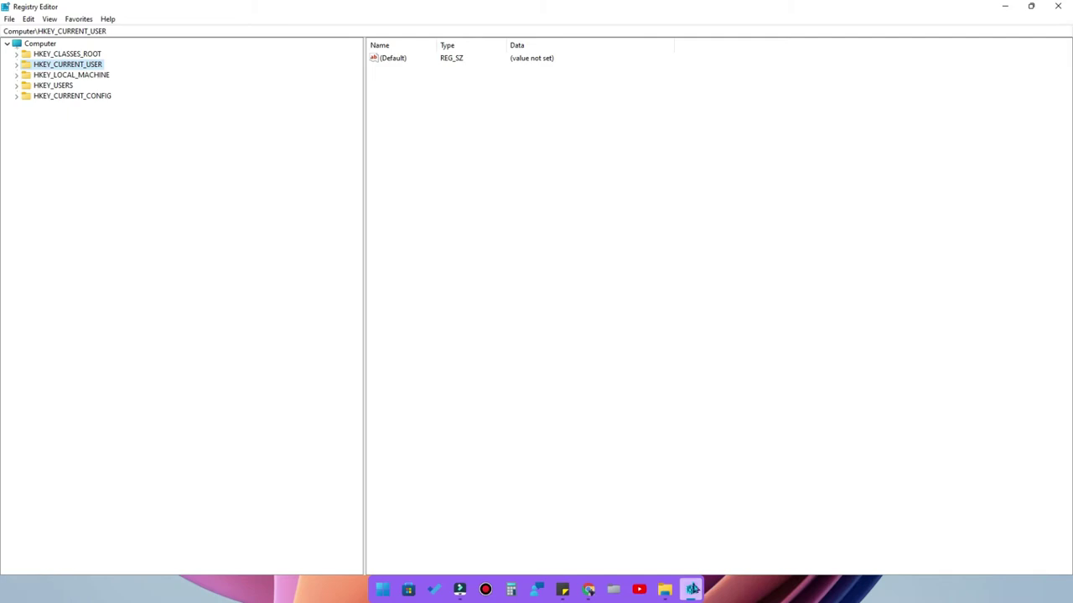
key(alt+Tab)
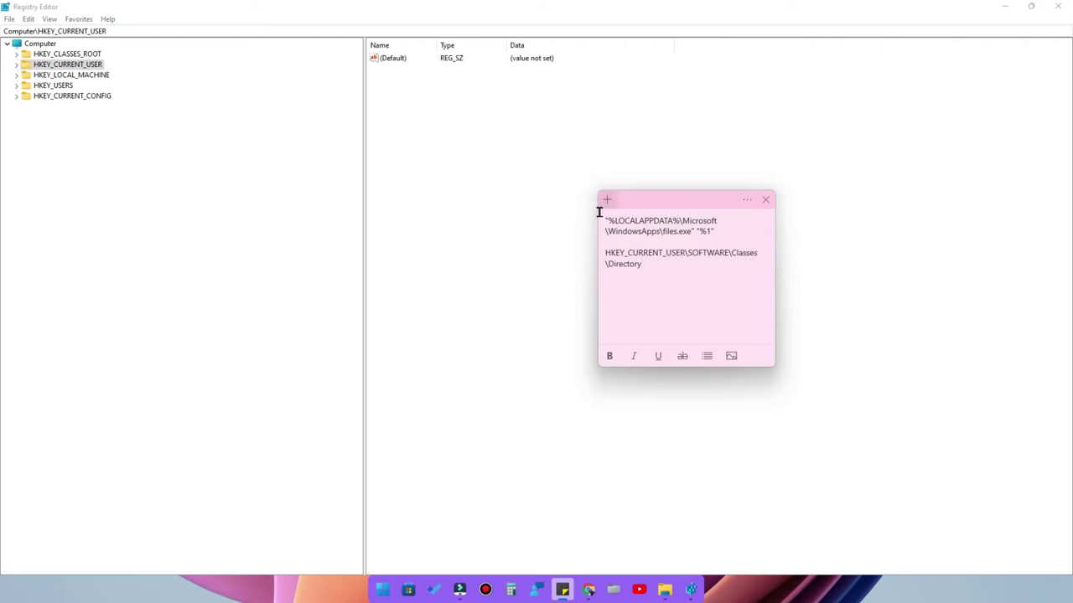
click(18, 65)
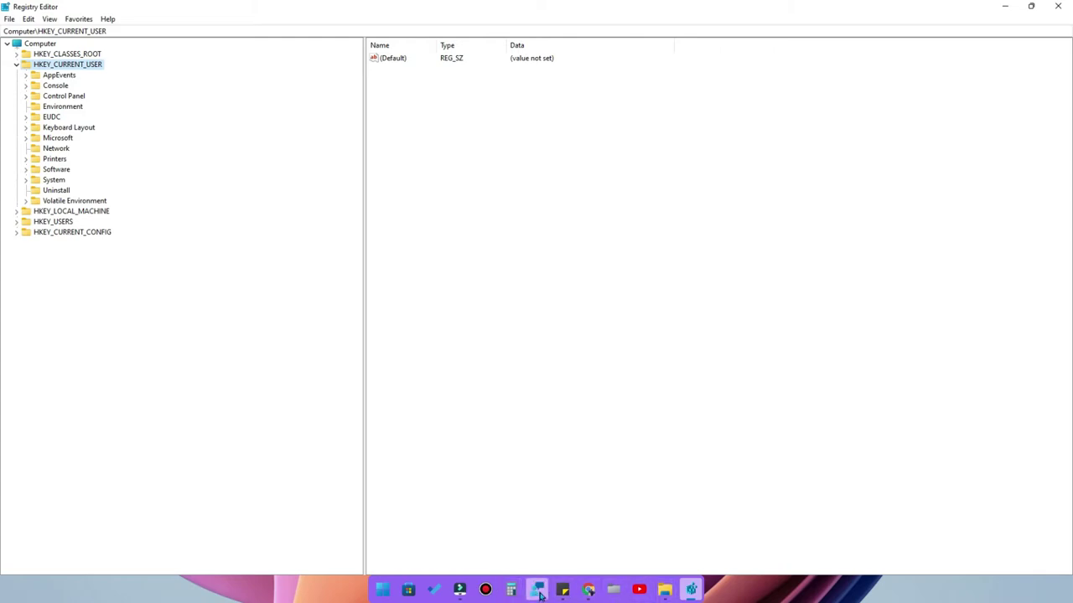
click(564, 591)
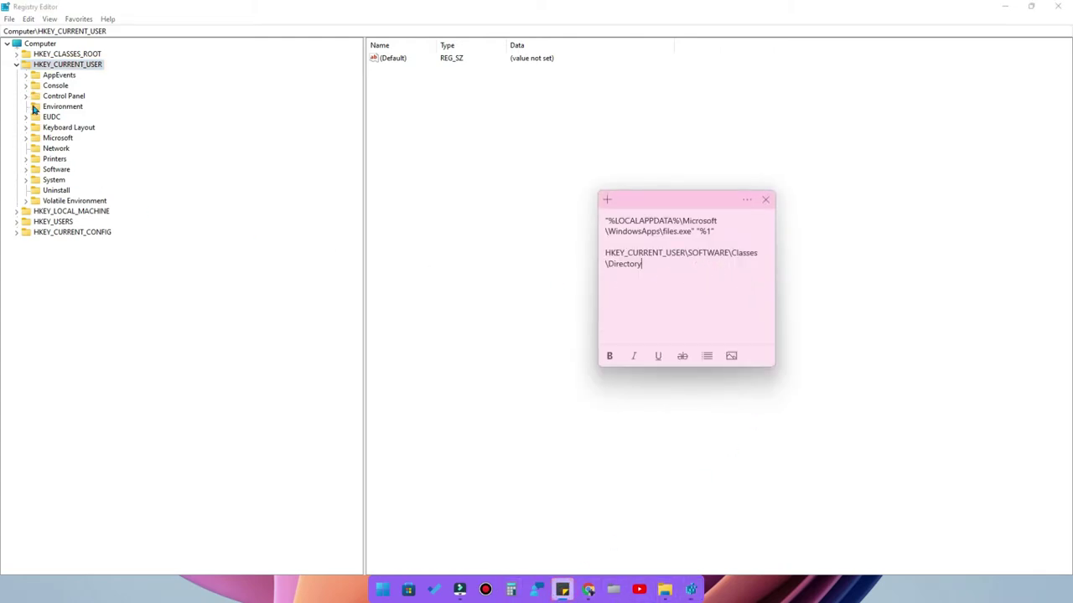
- Navigate to HKCU\Software\Classes\Directory\shell and inspect its openinfiles\command subkey
click(26, 169)
click(35, 191)
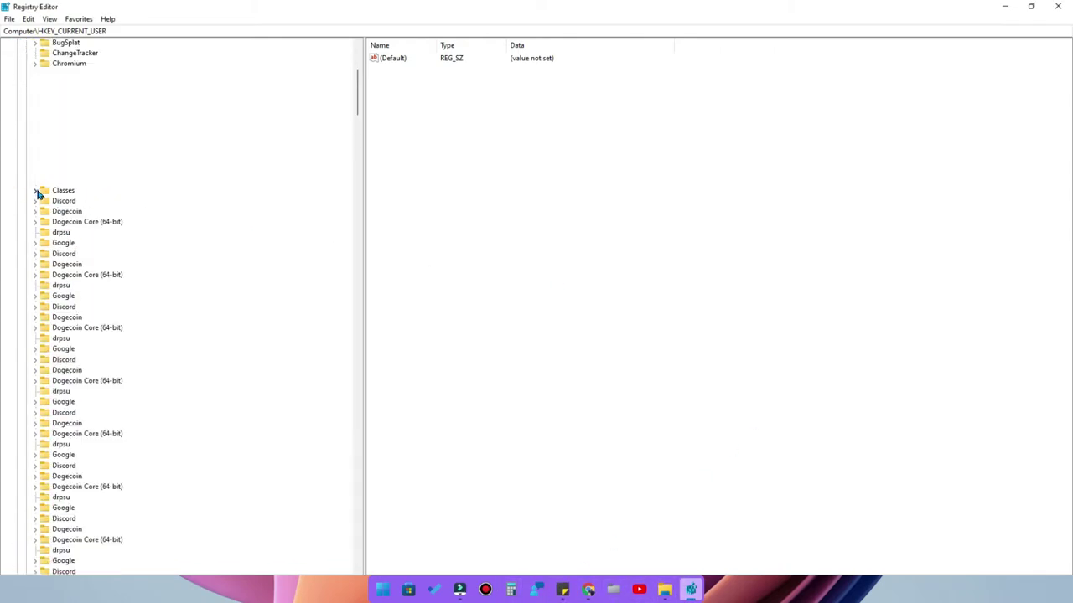
scroll(230, 354, down, 15)
click(46, 348)
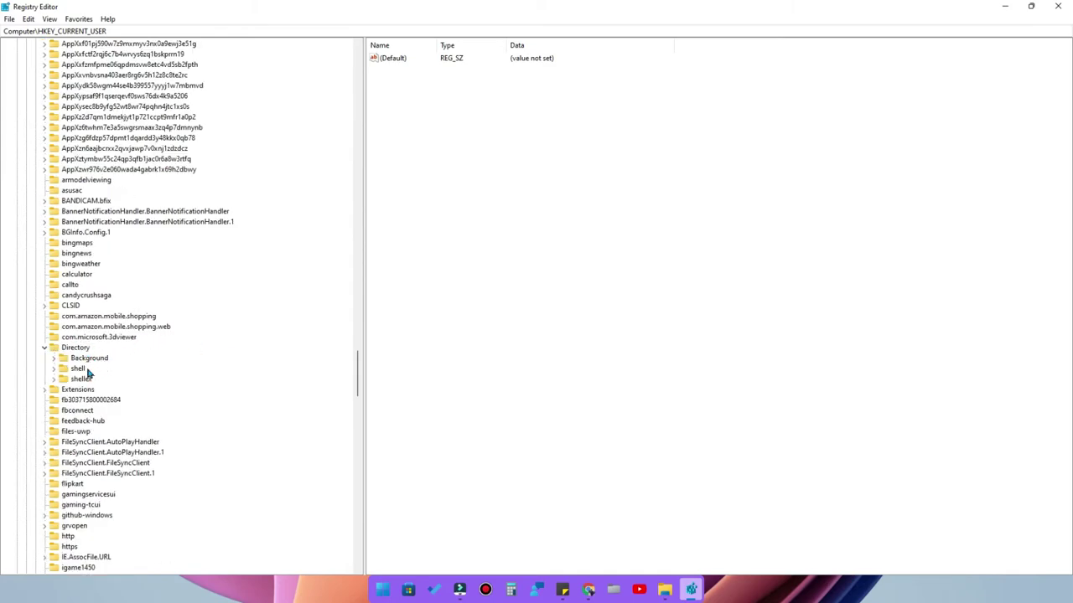
click(78, 369)
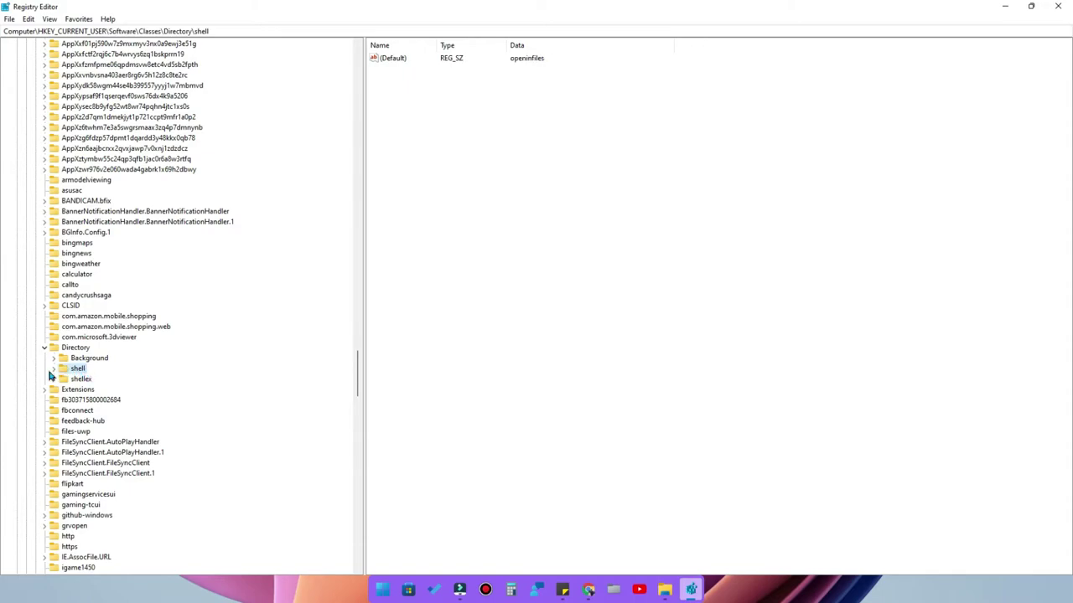
click(54, 369)
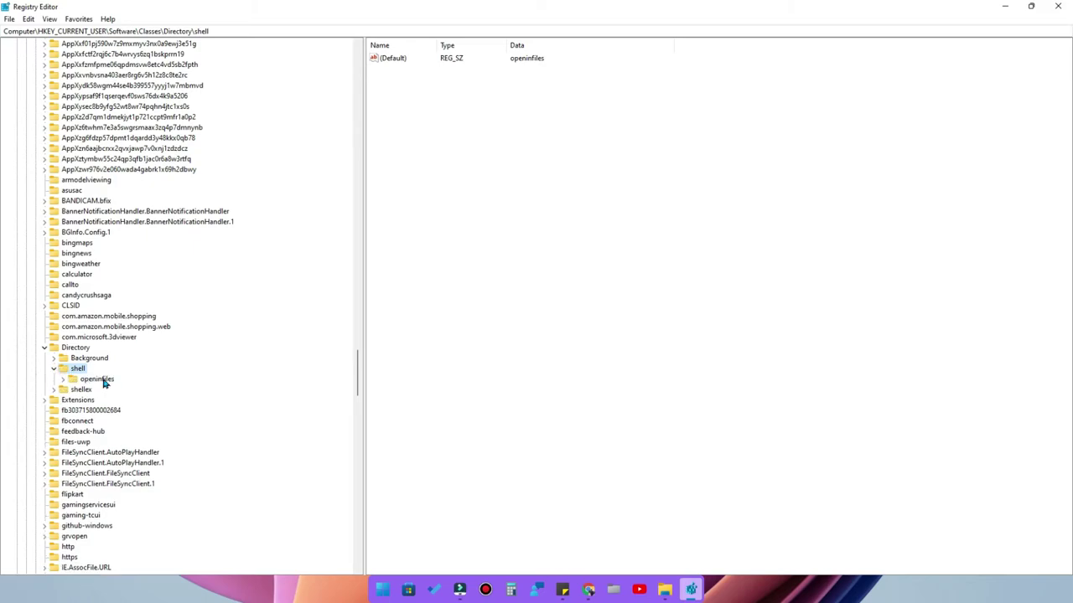
click(63, 380)
click(107, 390)
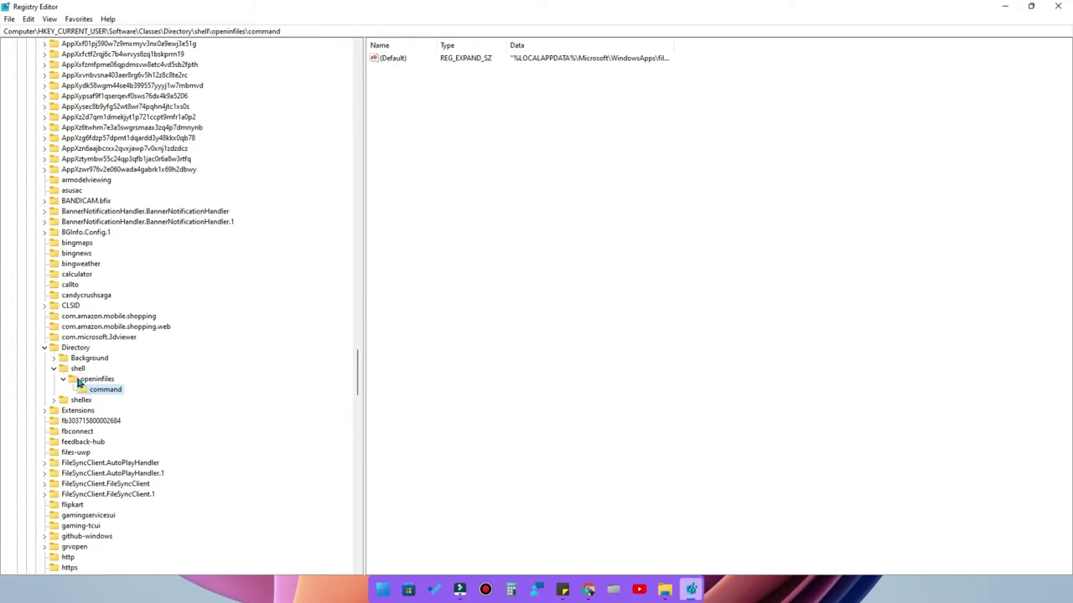
- Delete the Directory\shell key with its subkeys, then close Registry Editor
click(54, 369)
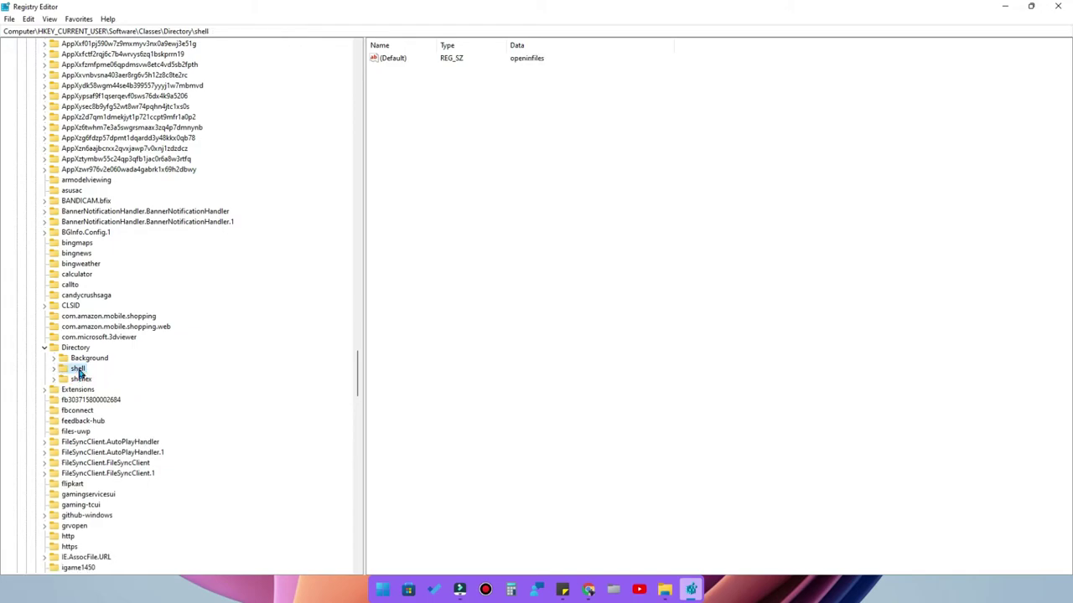
key(Delete)
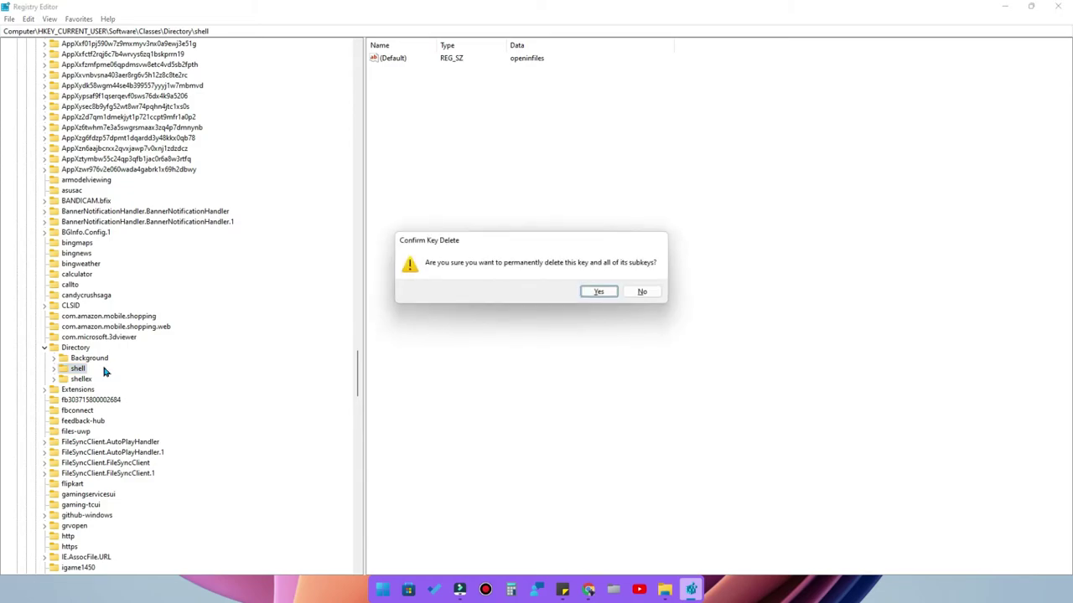
key(Return)
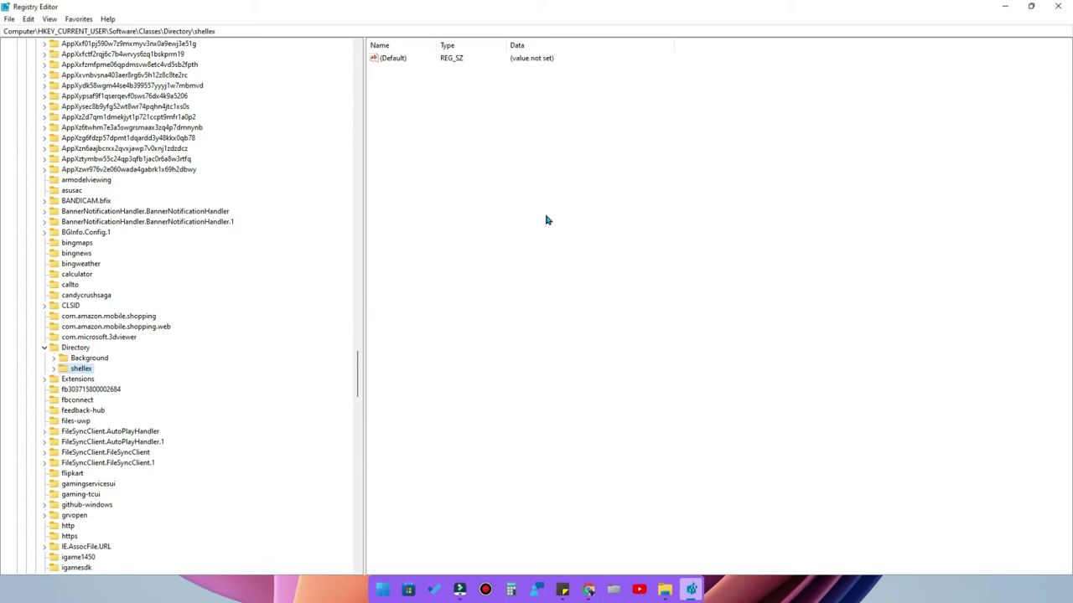
click(1058, 6)
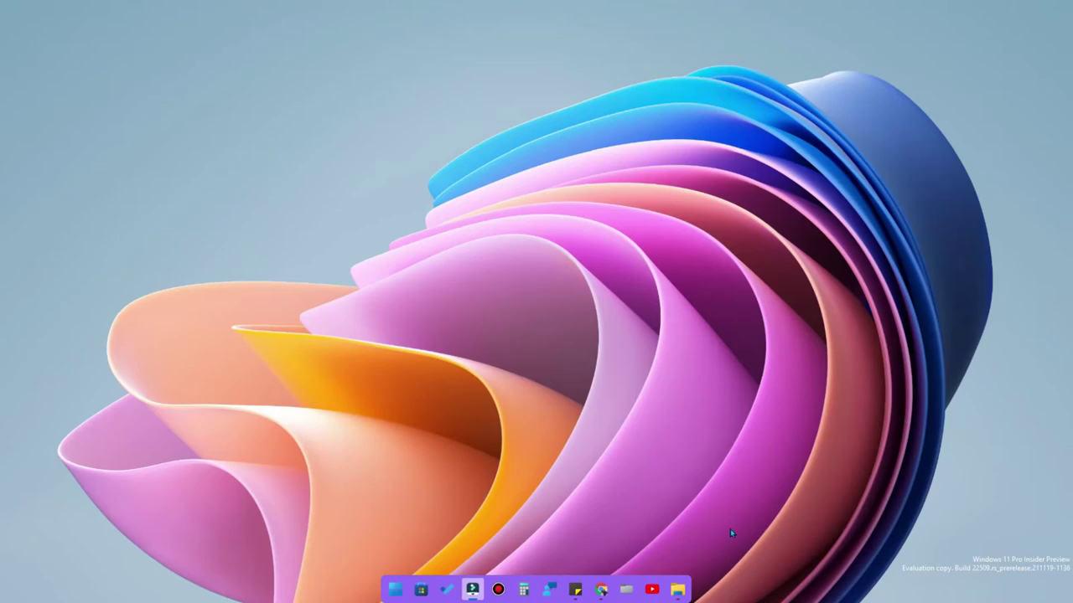
- Open the Installed apps list in Windows Settings and scroll to the Files app
right_click(394, 589)
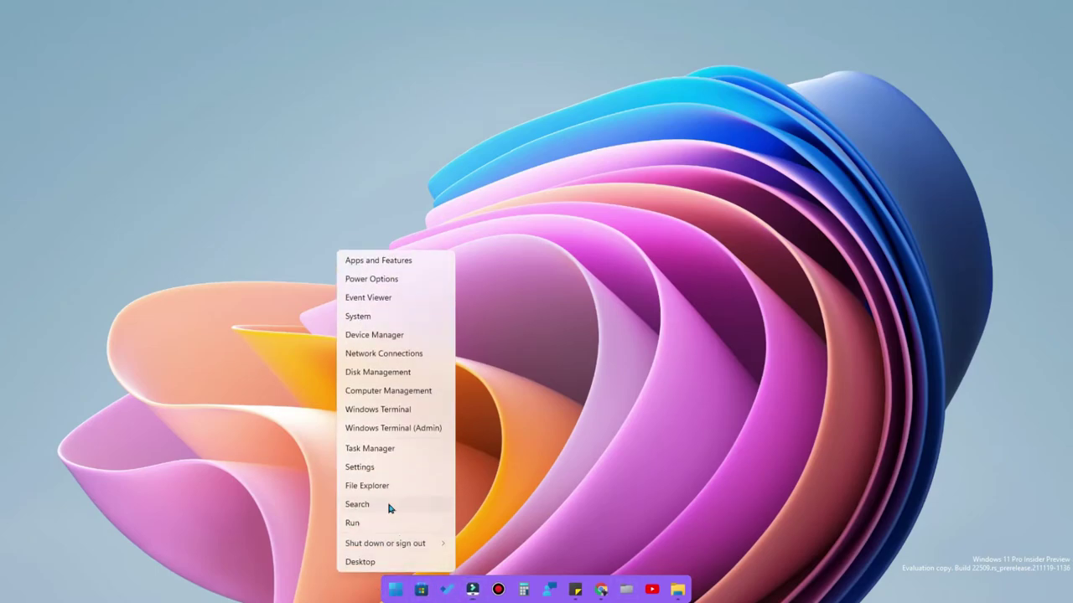
click(359, 468)
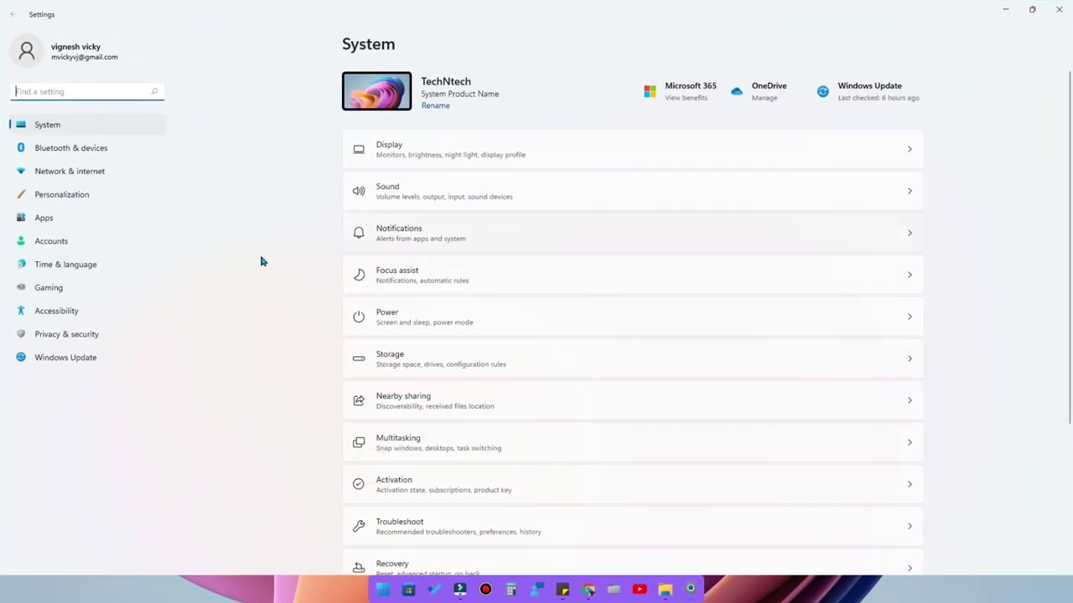
click(50, 220)
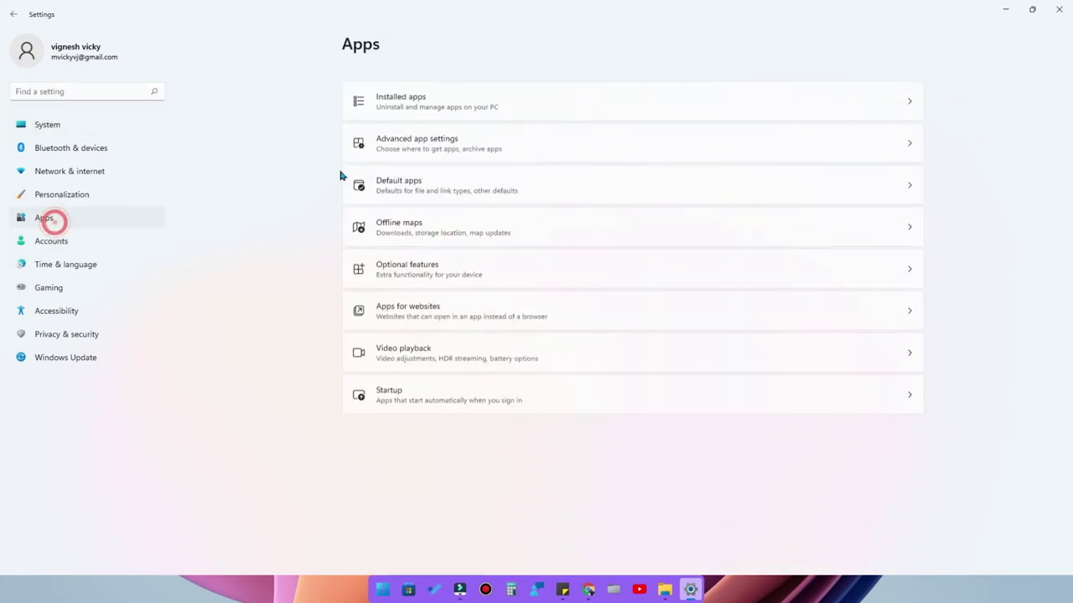
click(466, 94)
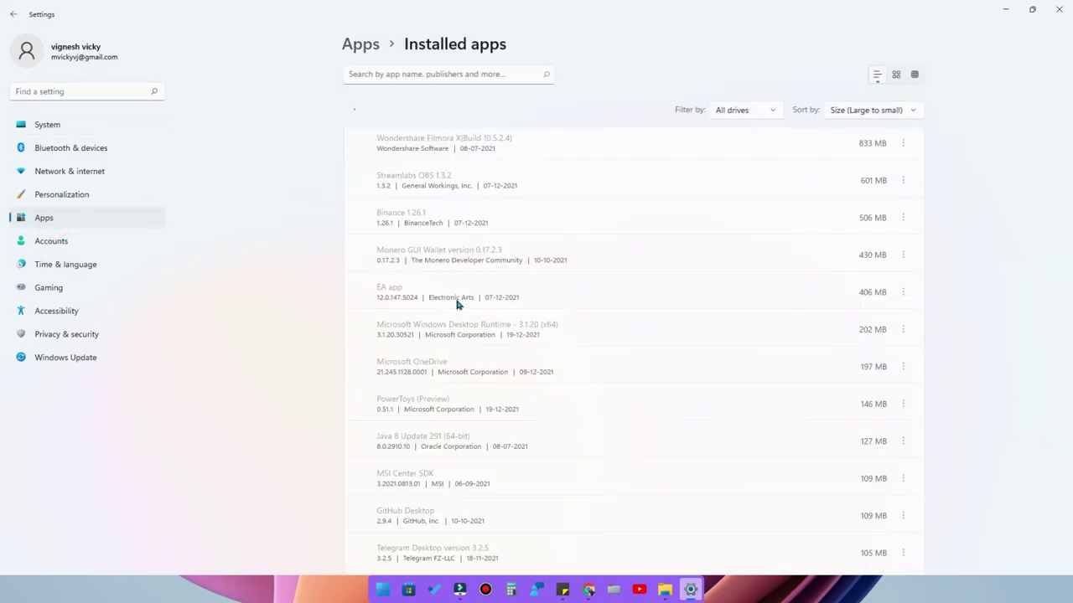
scroll(534, 447, down, 6)
scroll(534, 445, up, 2)
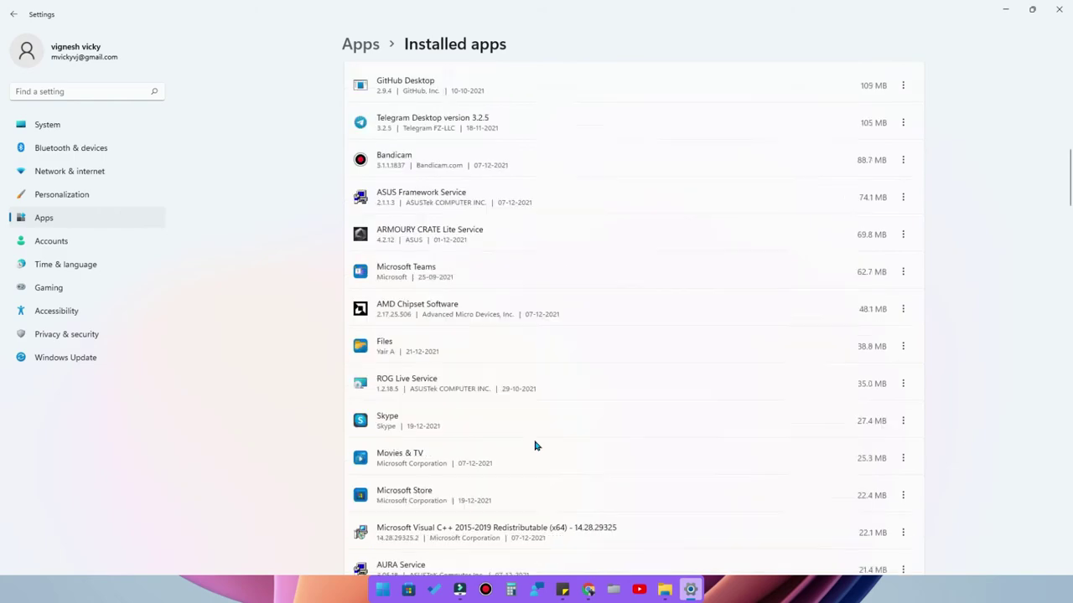
scroll(470, 419, down, 2)
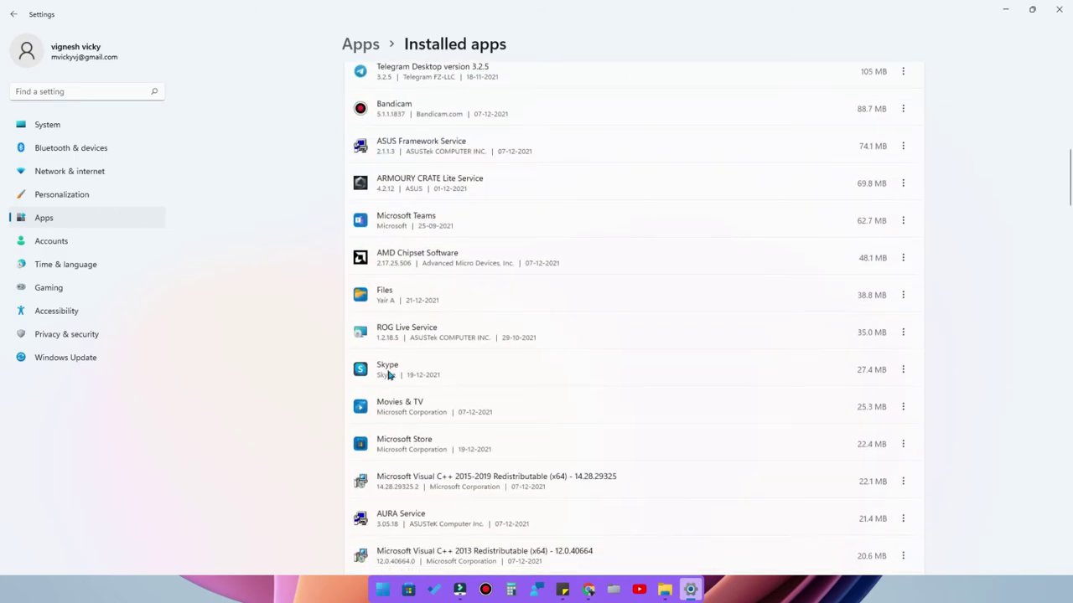
- Uninstall the Files app, confirm the removal, and close Settings
click(903, 295)
click(796, 355)
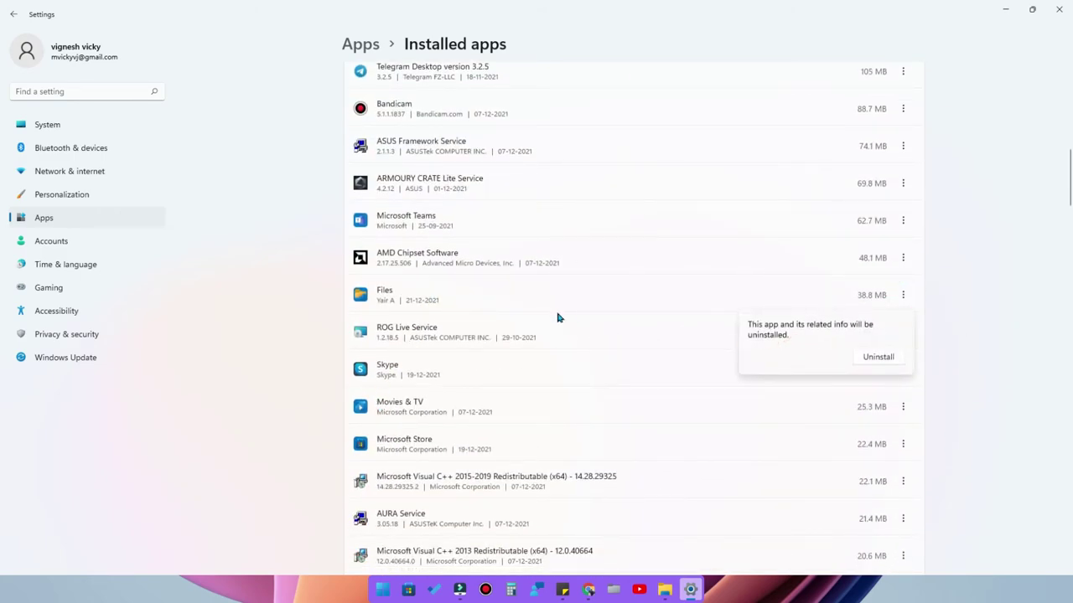
click(878, 357)
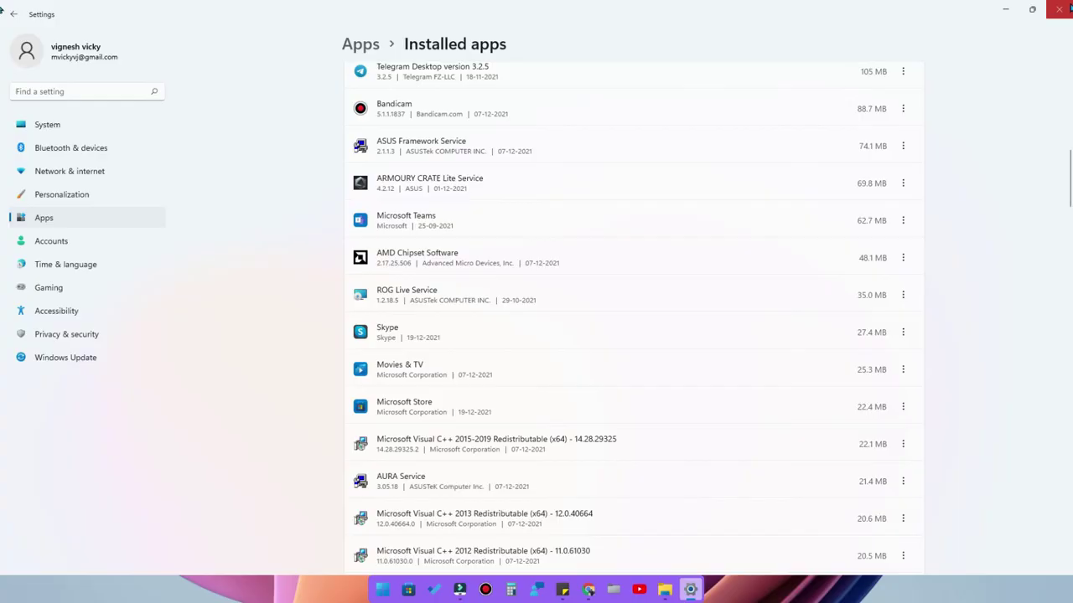
click(1064, 9)
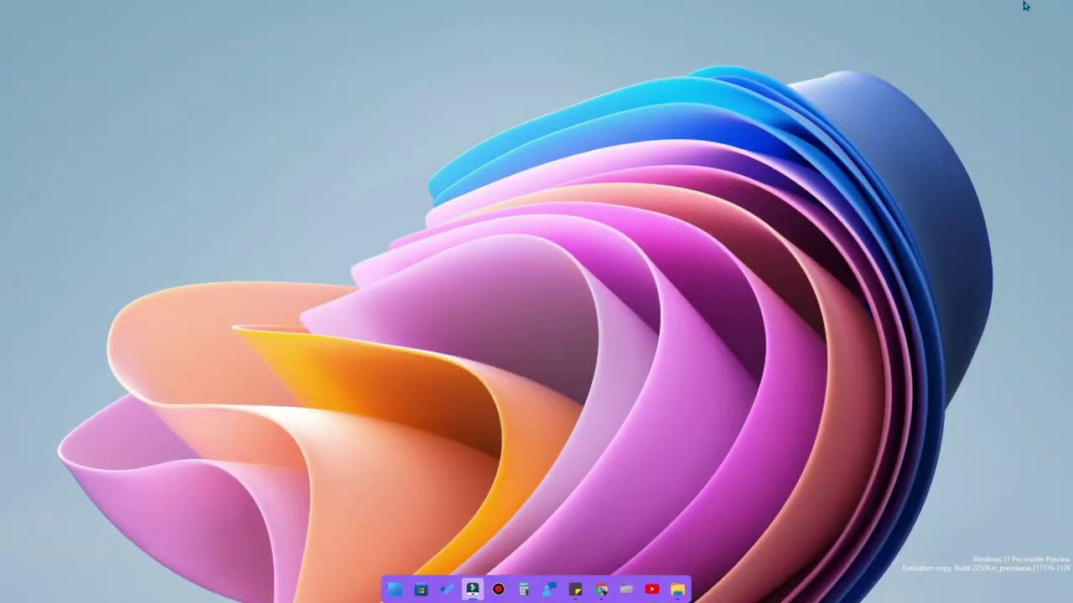
- Open File Explorer and show This PC's drives, collapsing the Seagate Backup drive's folders
click(677, 590)
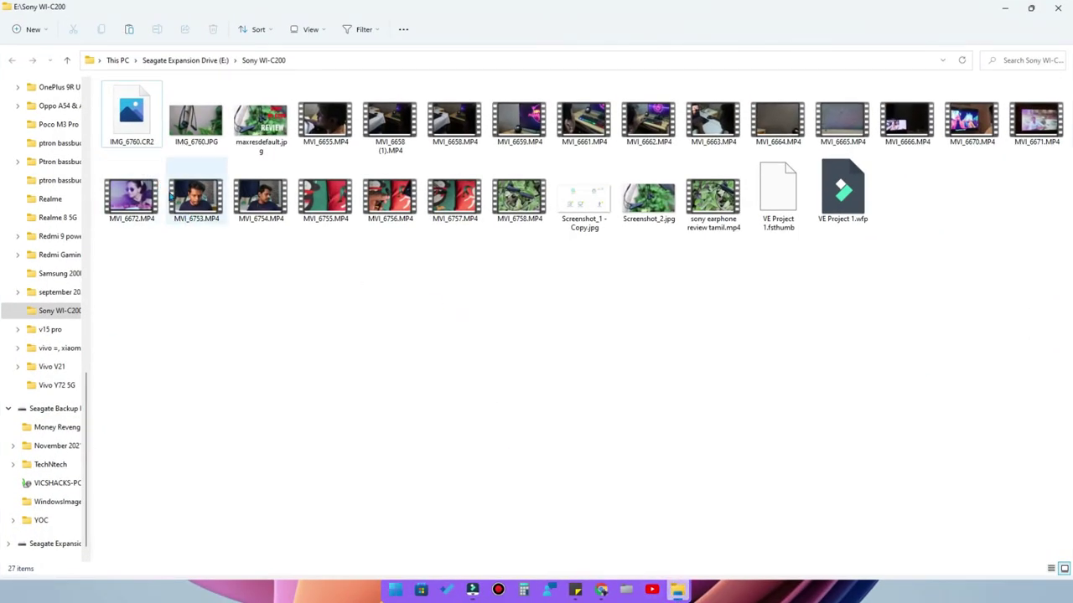
click(10, 410)
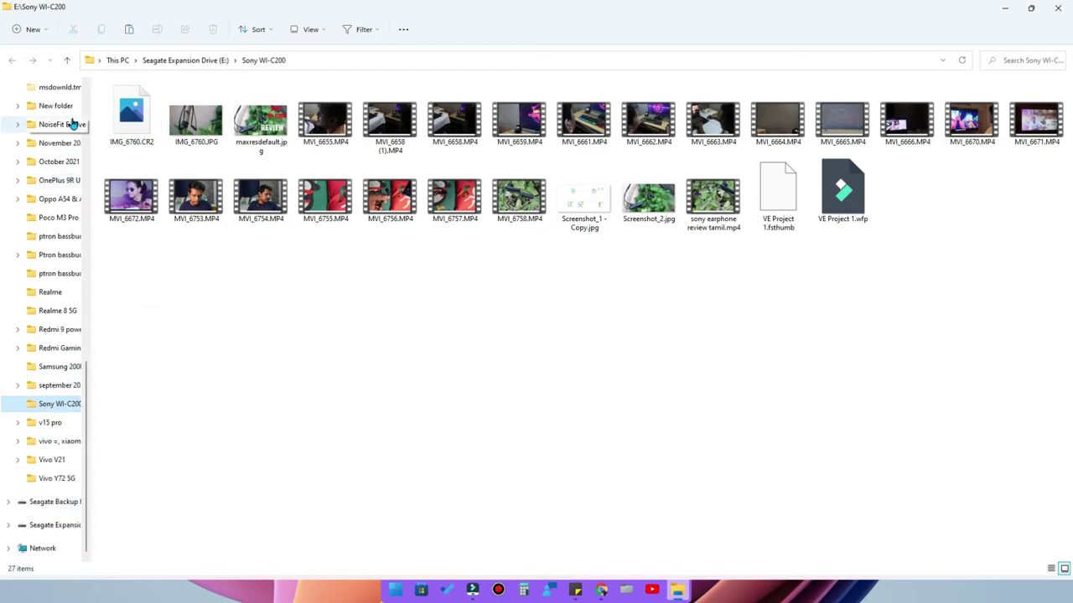
scroll(33, 160, up, 7)
scroll(38, 155, up, 5)
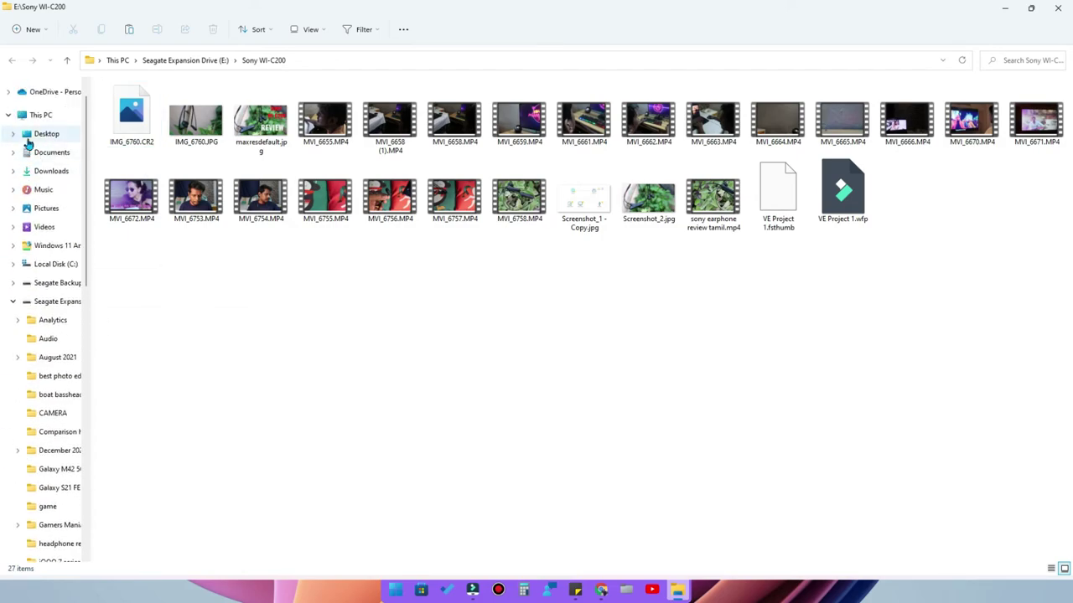
click(42, 116)
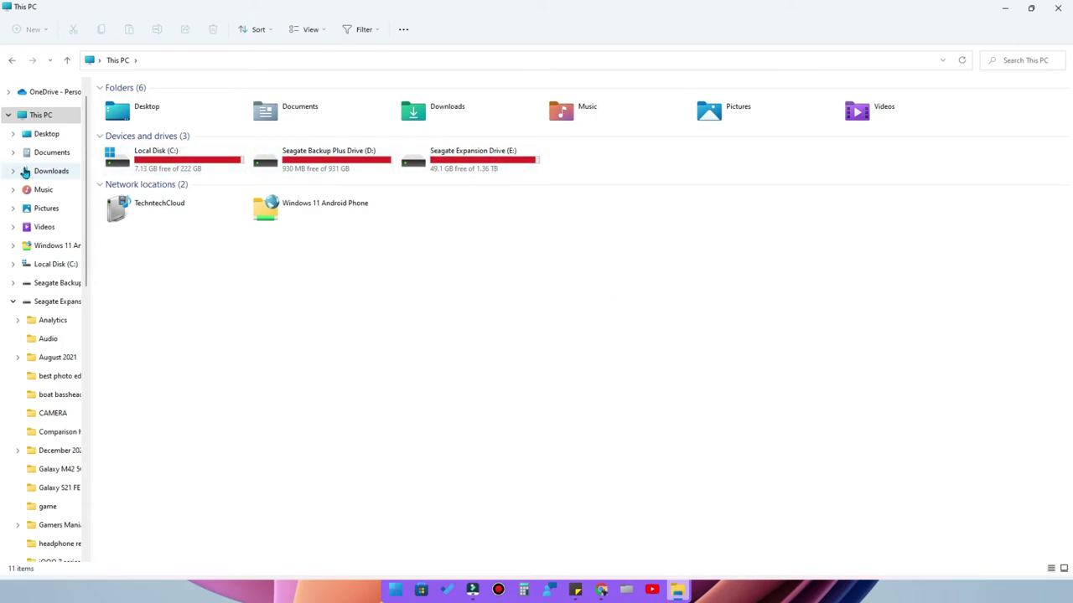
- Open drive D: and its November 2021 and Money Revenger folders, then return to This PC
click(327, 170)
double_click(327, 169)
double_click(204, 124)
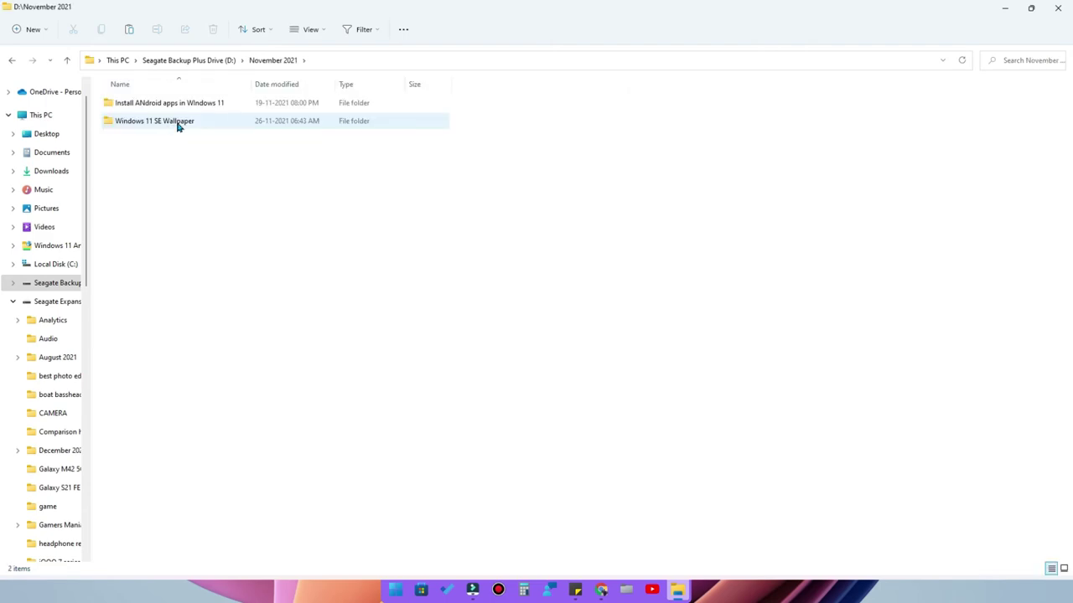
click(67, 60)
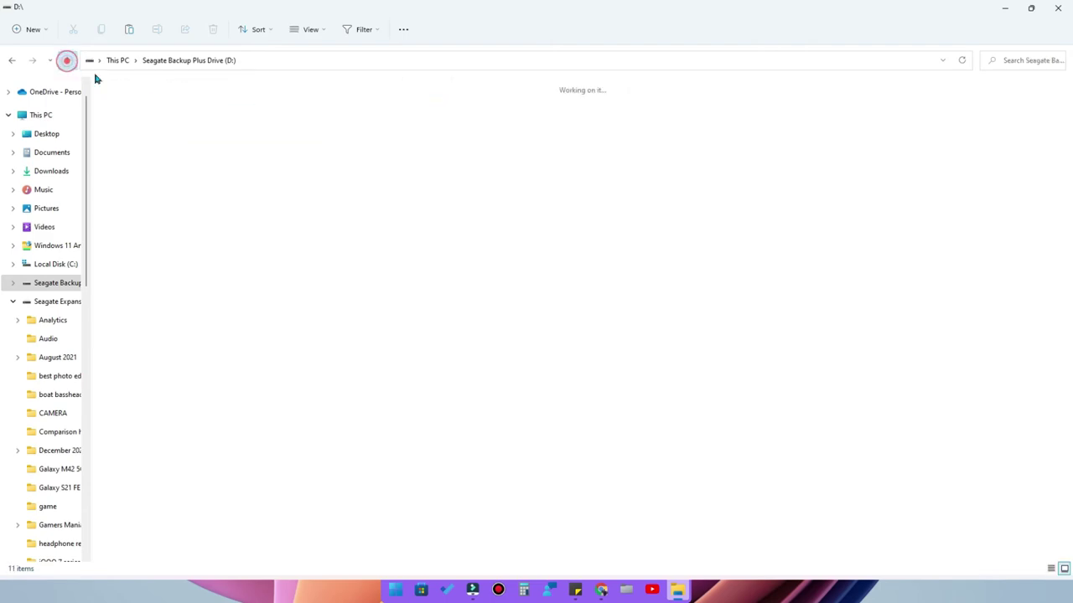
double_click(138, 119)
click(67, 61)
click(115, 61)
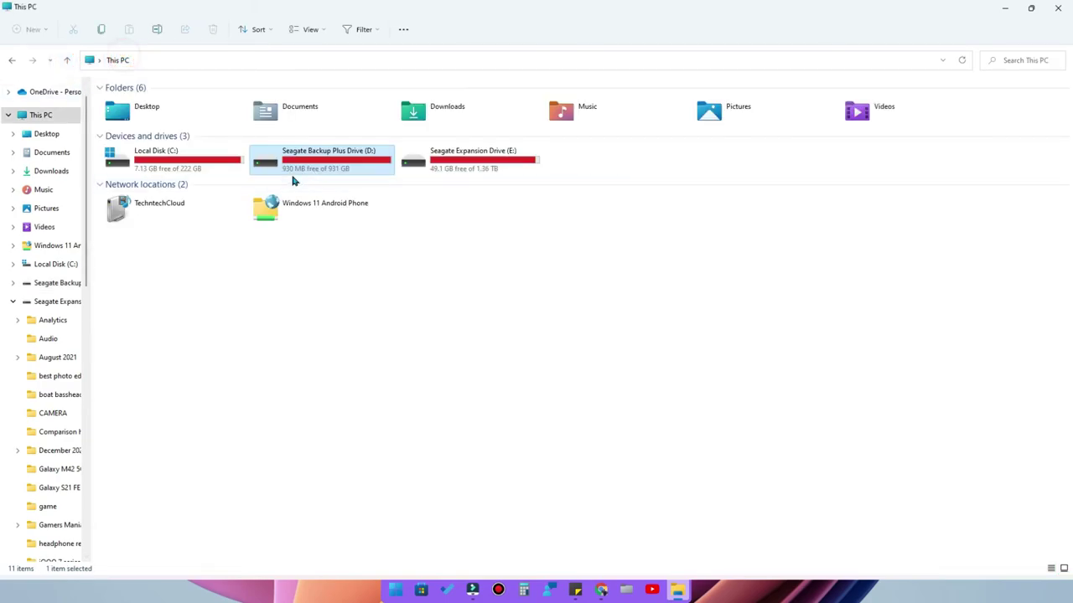
- Open Seagate Expansion Drive (E:) and its December 2021 folder, reopening it to confirm
double_click(469, 166)
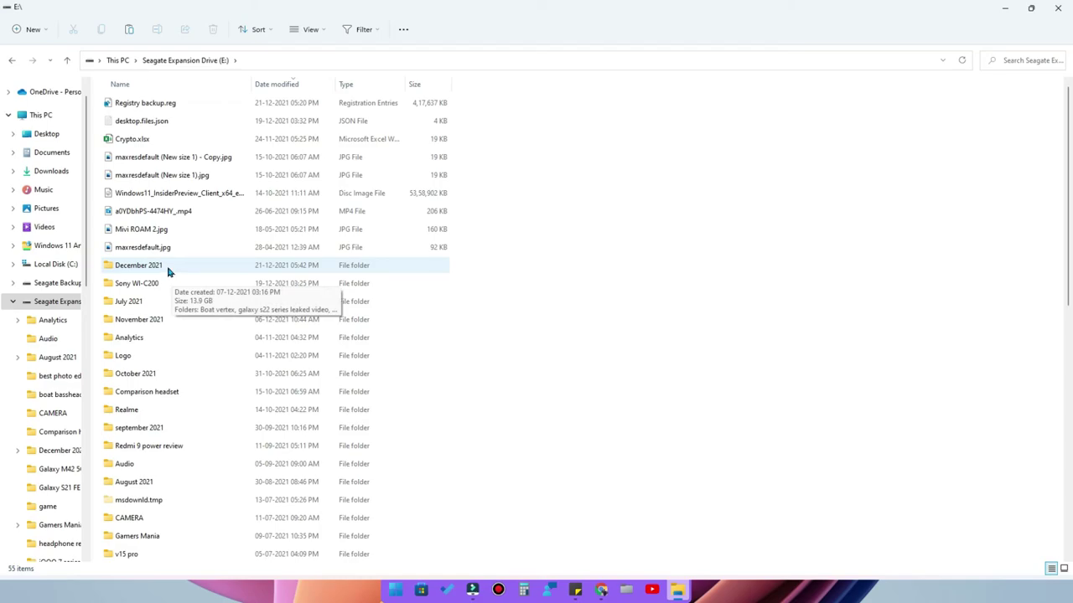
double_click(167, 268)
click(65, 60)
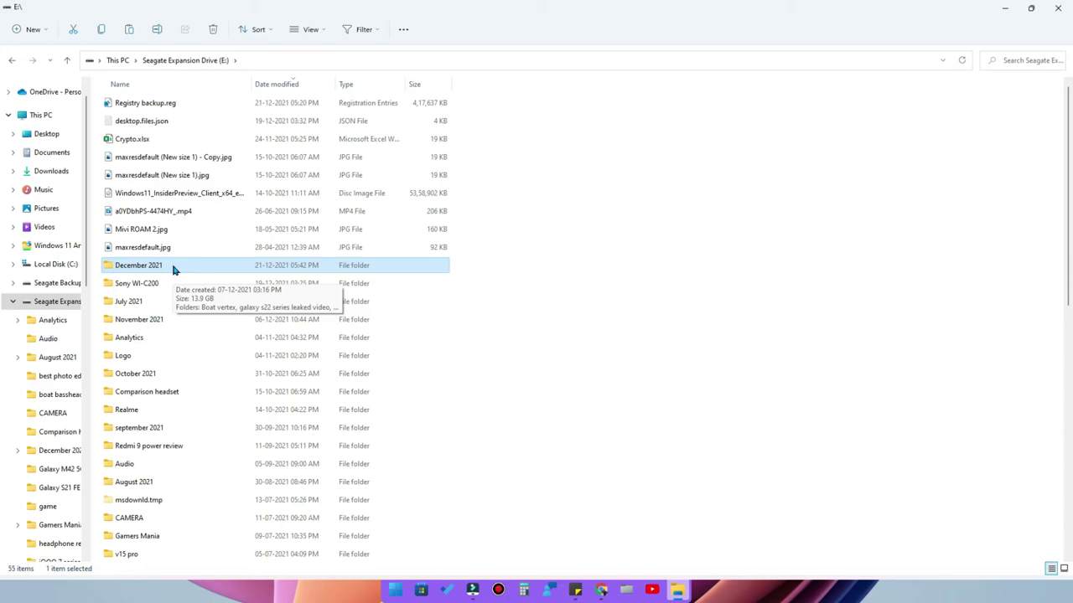
double_click(173, 266)
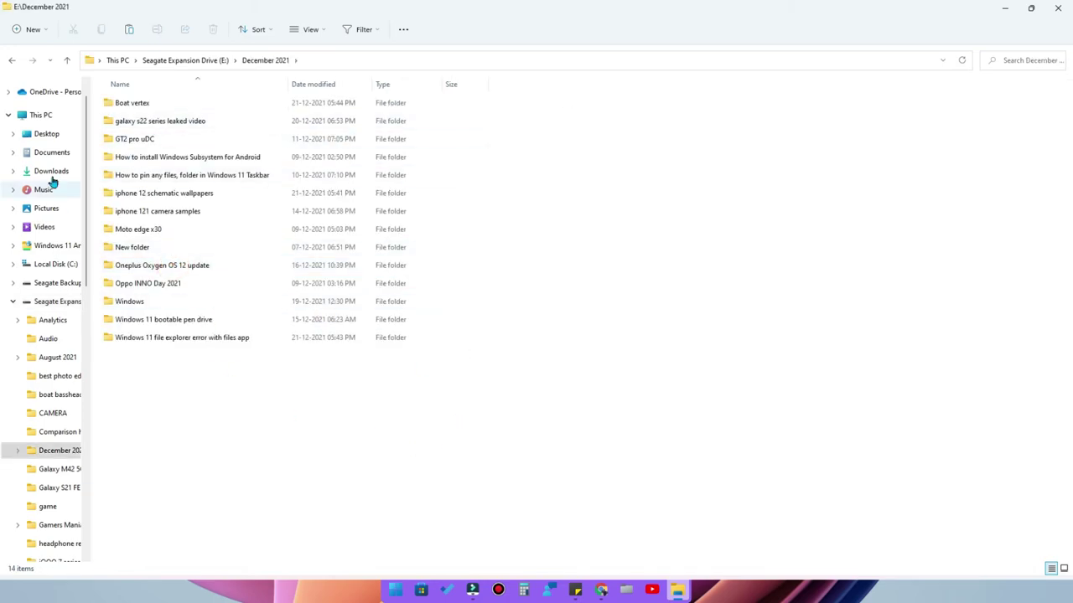